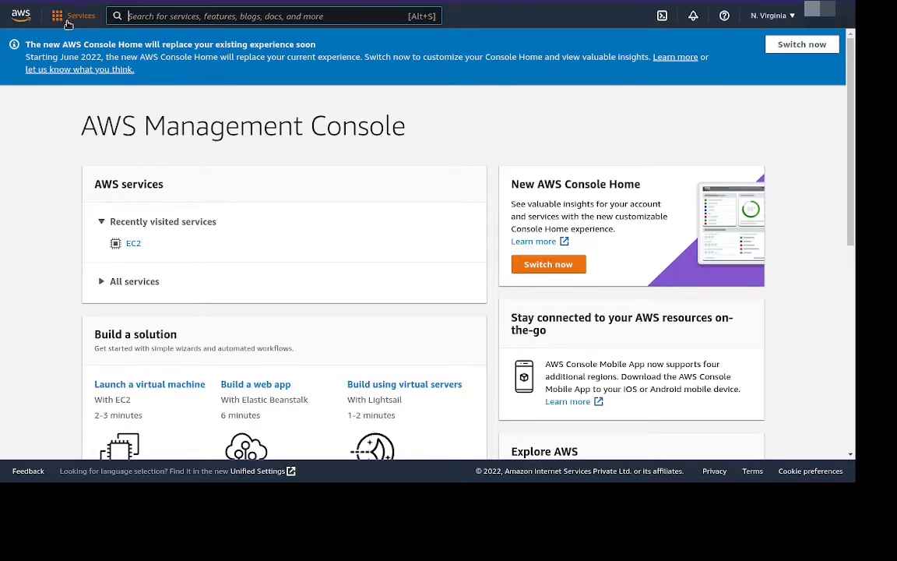
# Step: Find the EC2 service through the console search and open its list of instances
pyautogui.click(71, 17)
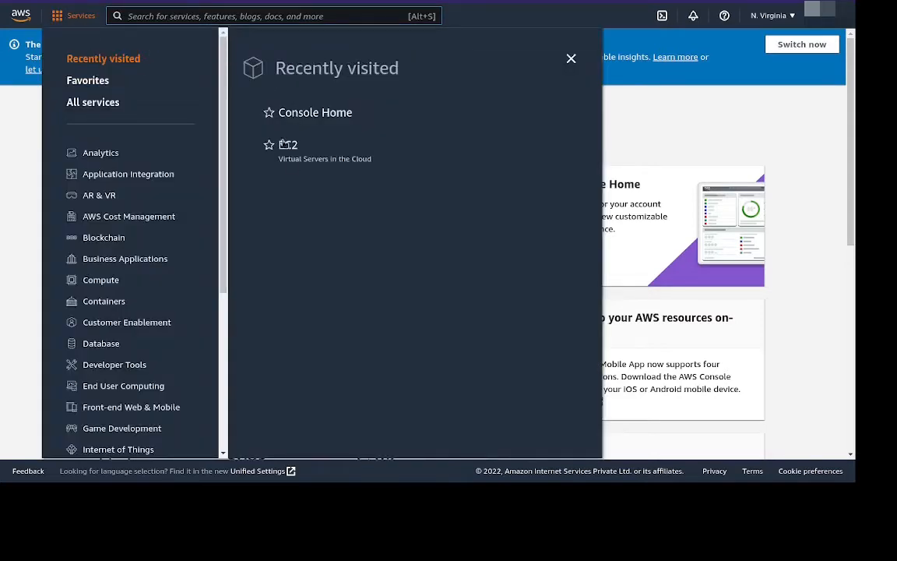
pyautogui.click(173, 16)
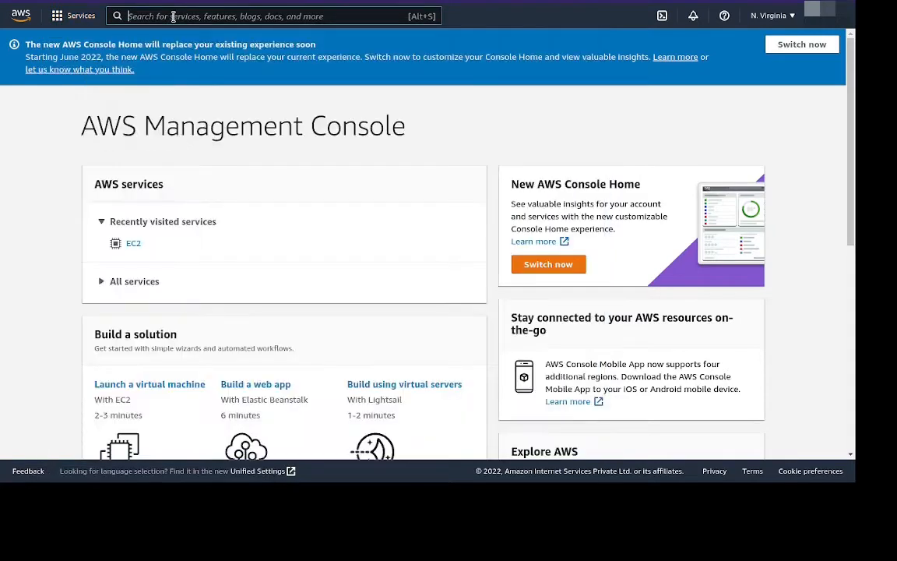
pyautogui.write('ec2')
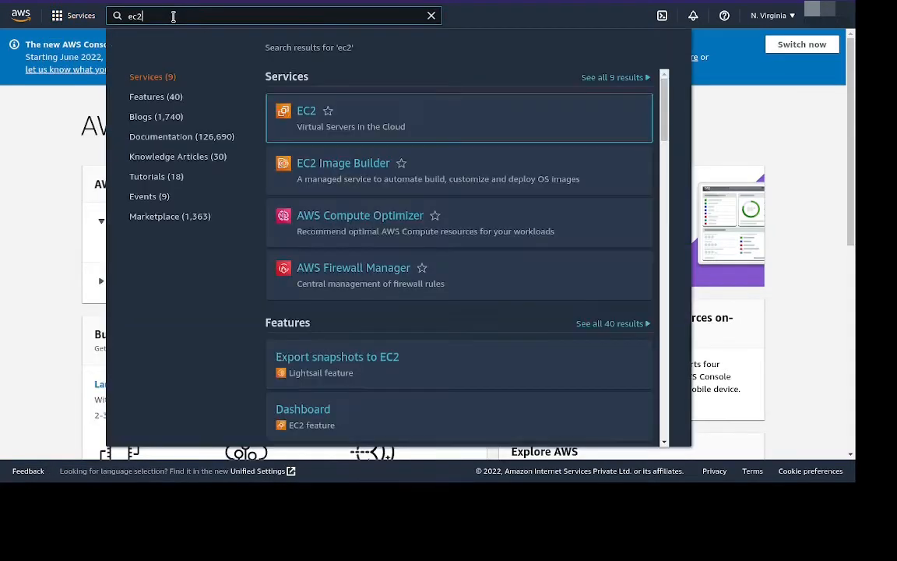
pyautogui.click(307, 115)
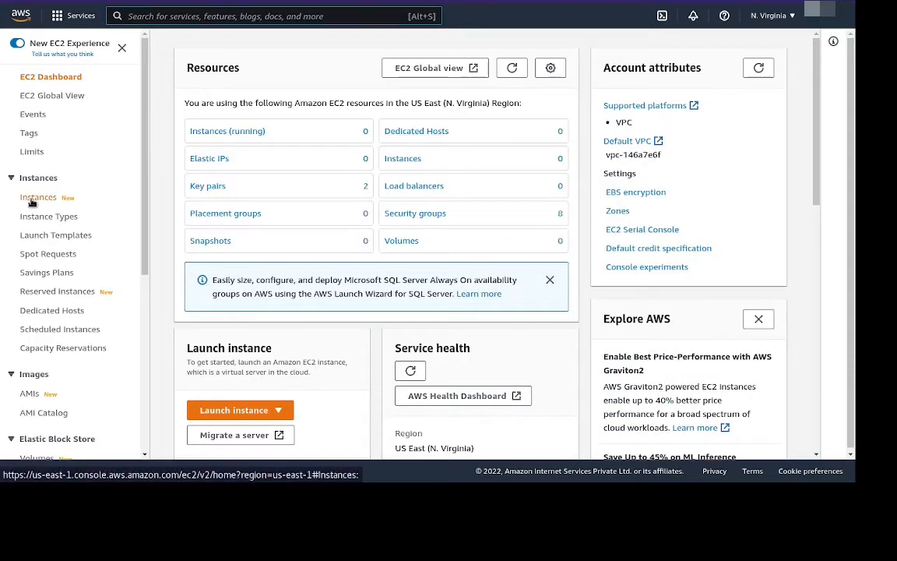
pyautogui.click(32, 198)
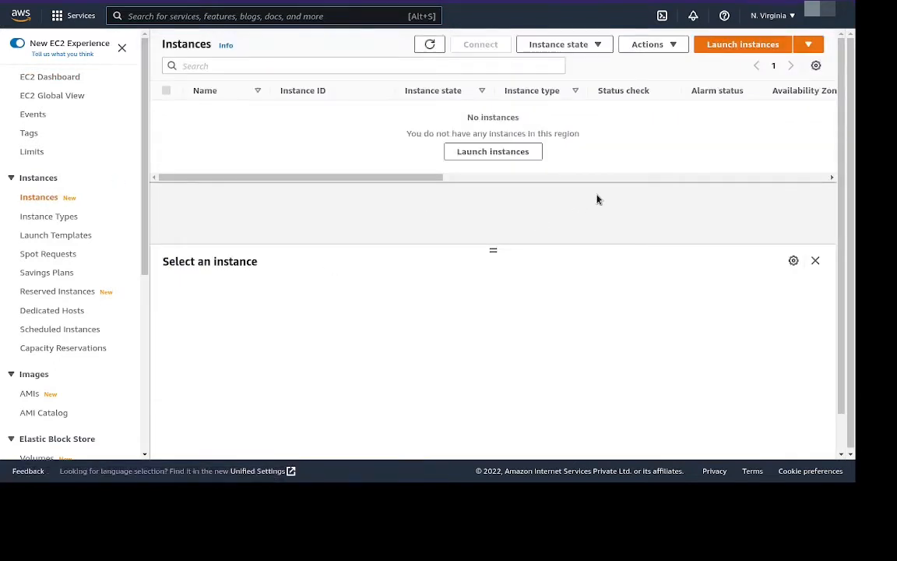
# Step: Switch the region to Asia Pacific (Mumbai) and name the new instance to launch remote-desktop-ubuntu
pyautogui.click(785, 17)
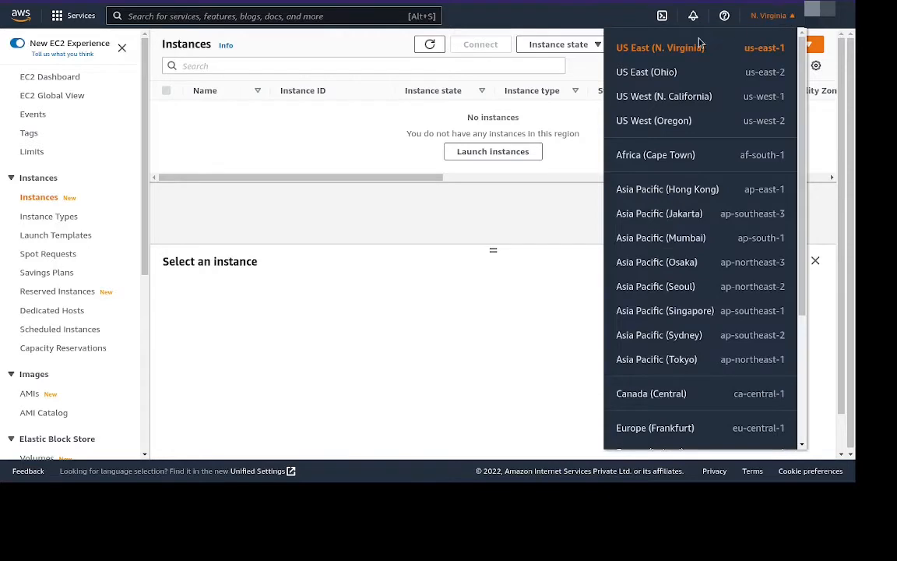
pyautogui.click(648, 244)
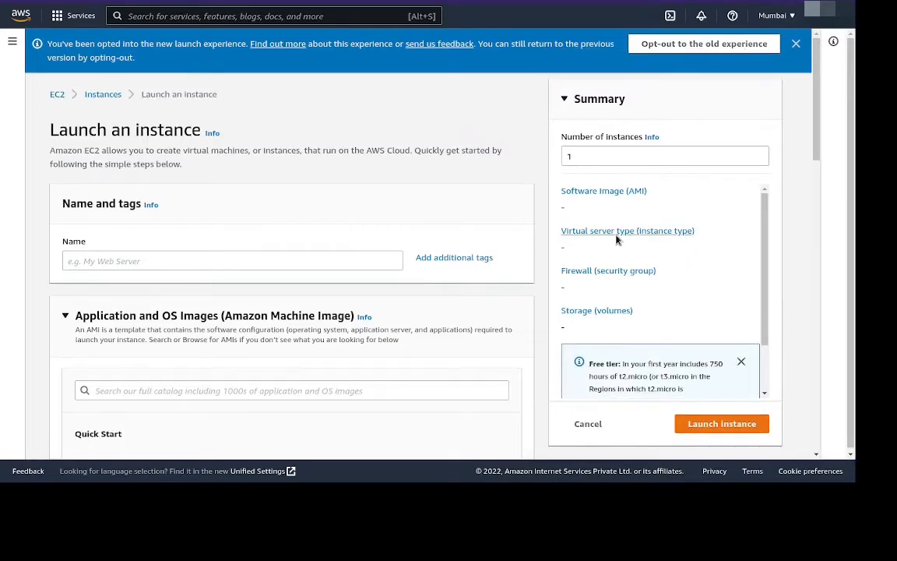
pyautogui.click(185, 262)
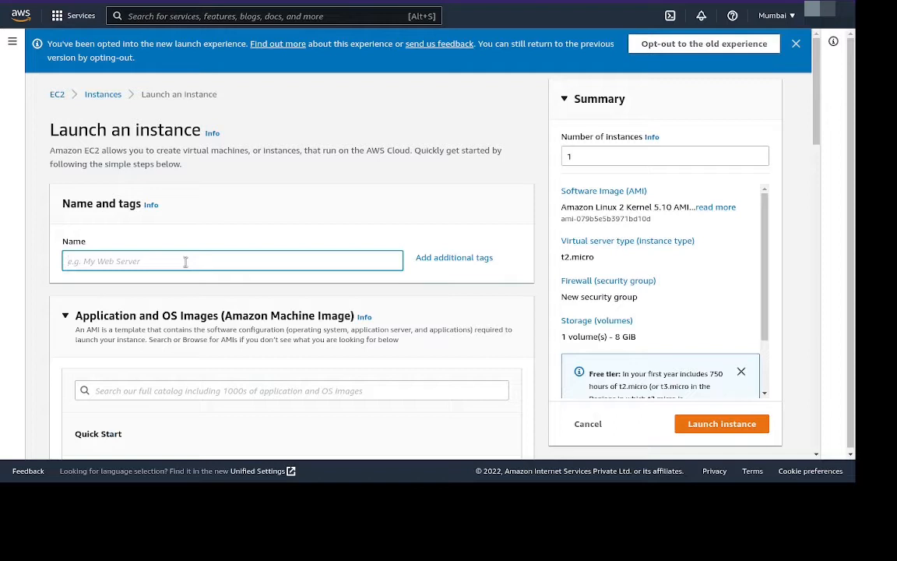
pyautogui.write('remote-desktop-ubuntu')
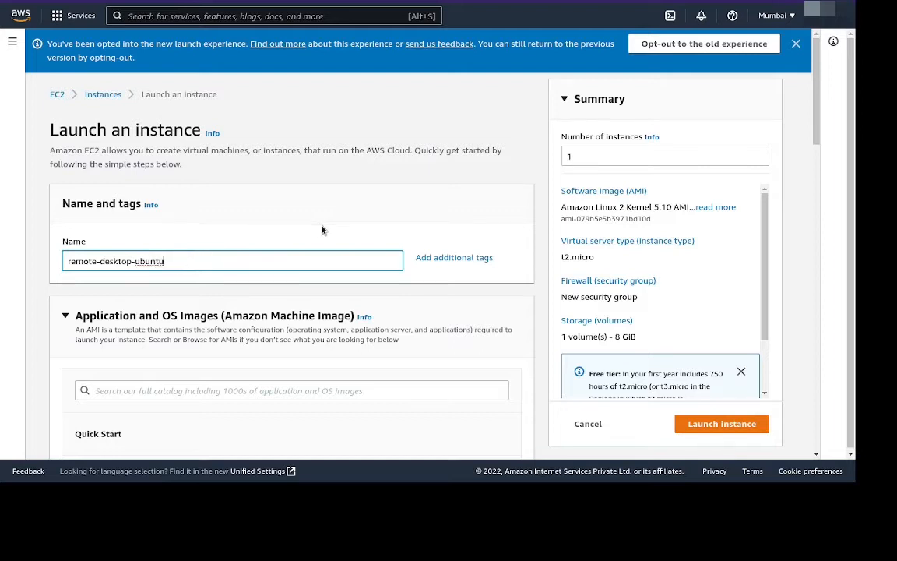
# Step: Choose the Ubuntu quick start image as the instance's operating system
pyautogui.scroll(-2, 323, 229)
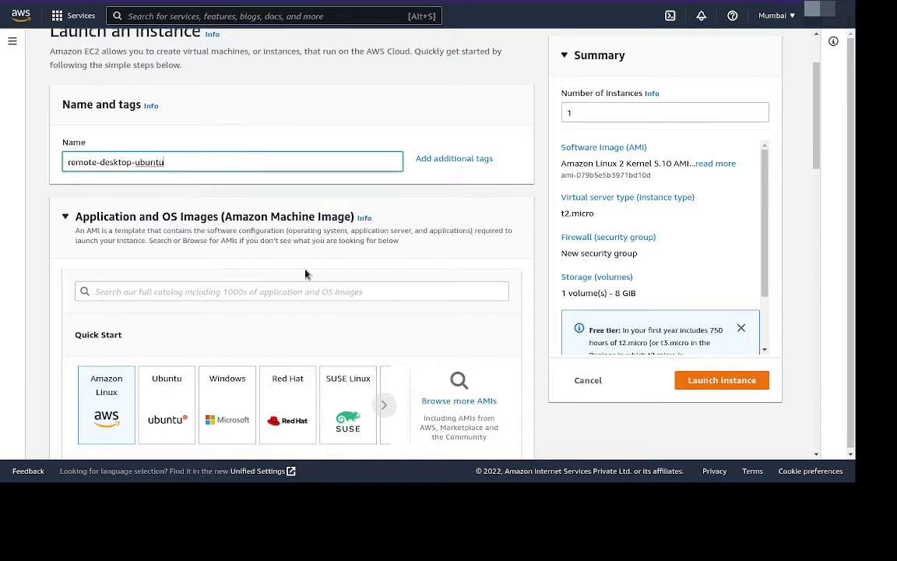
pyautogui.scroll(-2, 306, 274)
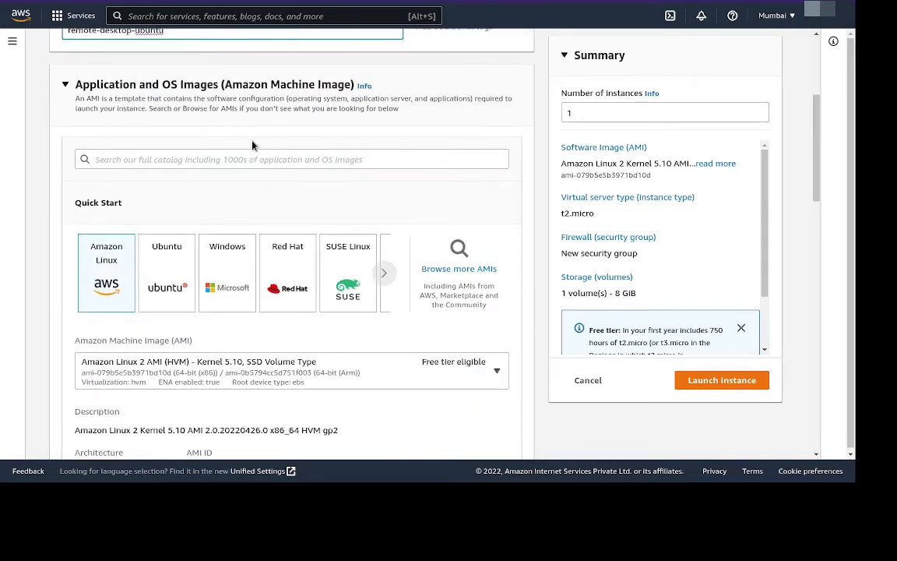
pyautogui.click(164, 271)
pyautogui.click(164, 270)
pyautogui.click(165, 271)
pyautogui.click(164, 270)
pyautogui.click(164, 270)
pyautogui.click(164, 271)
pyautogui.click(165, 271)
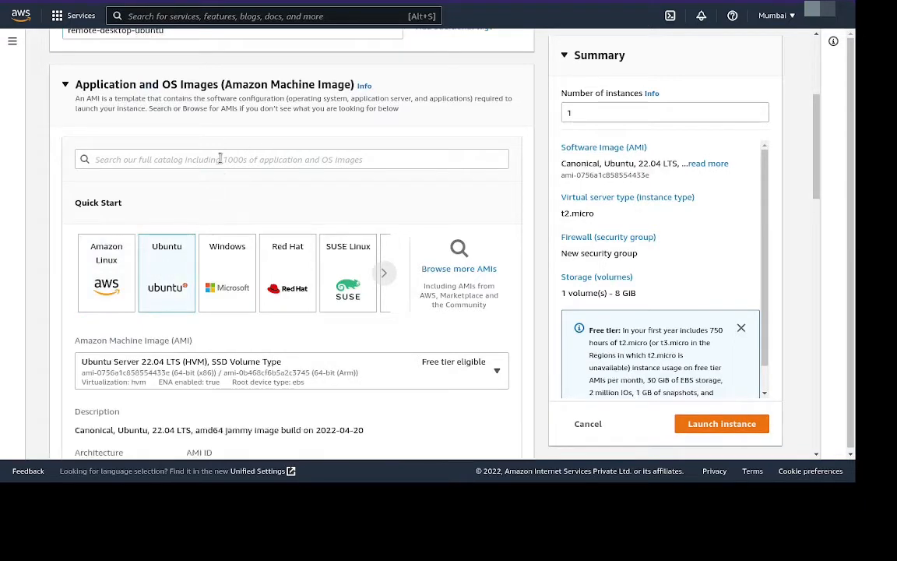
# Step: Search the machine image catalog for "ubuntu 18" and look through the quick start images offered
pyautogui.scroll(-3, 224, 189)
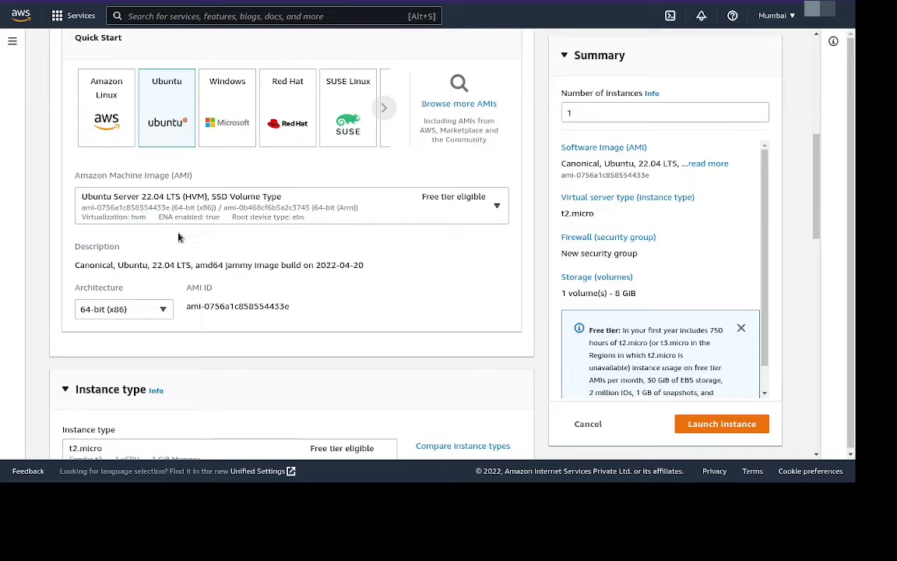
pyautogui.scroll(3, 265, 234)
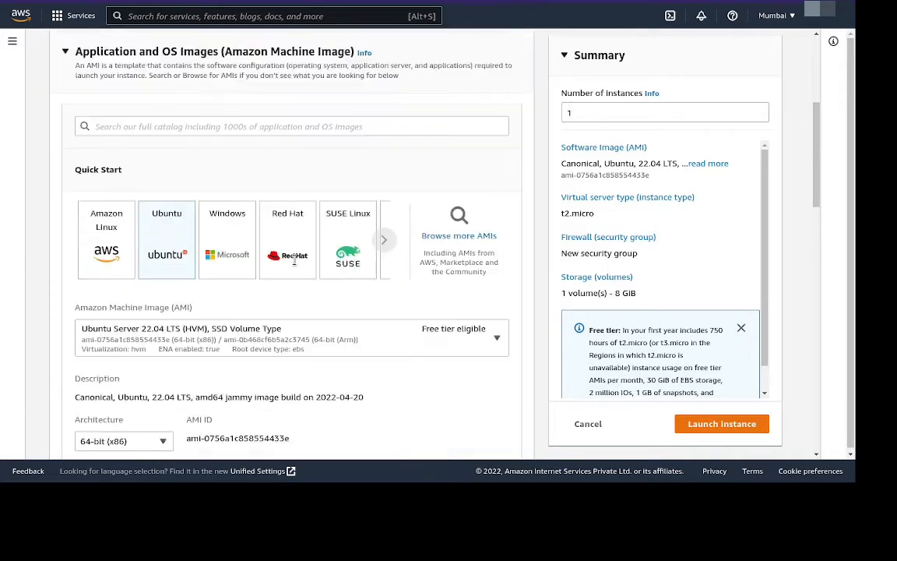
pyautogui.click(144, 126)
pyautogui.write('ubuntu')
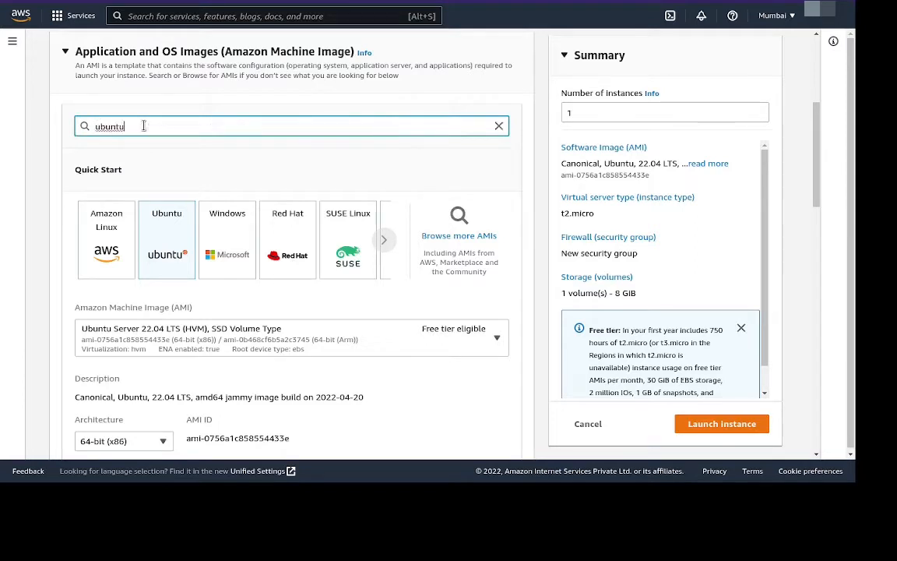
pyautogui.write(' 18')
pyautogui.press('Return')
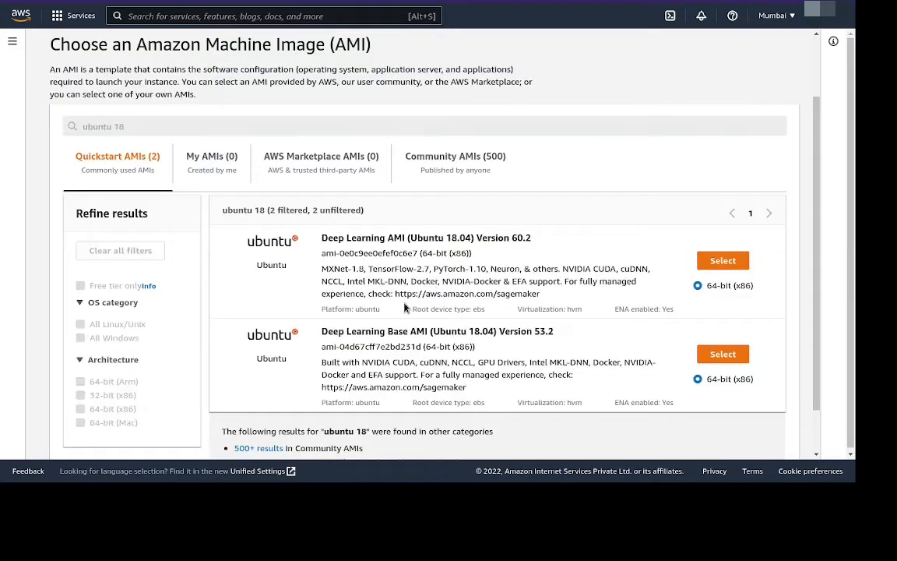
pyautogui.scroll(-2, 405, 307)
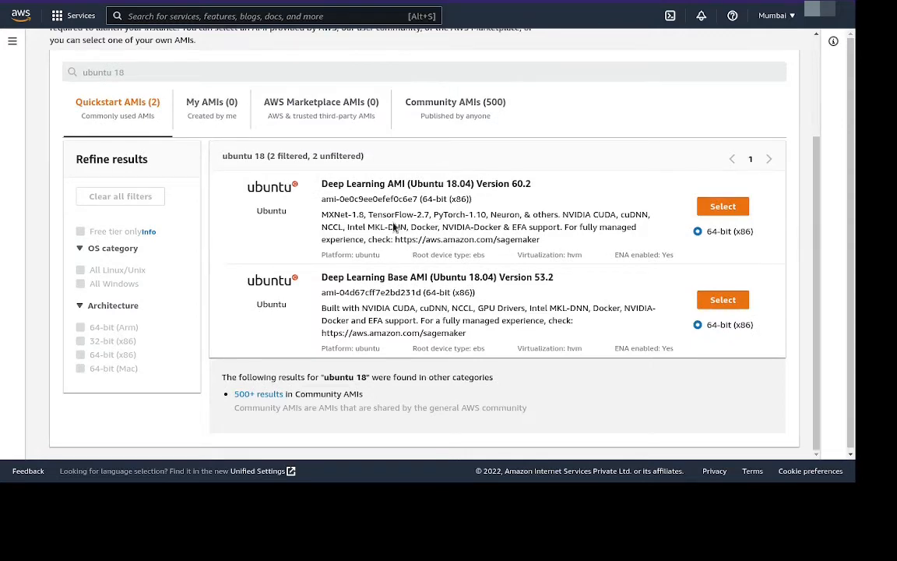
pyautogui.scroll(3, 395, 227)
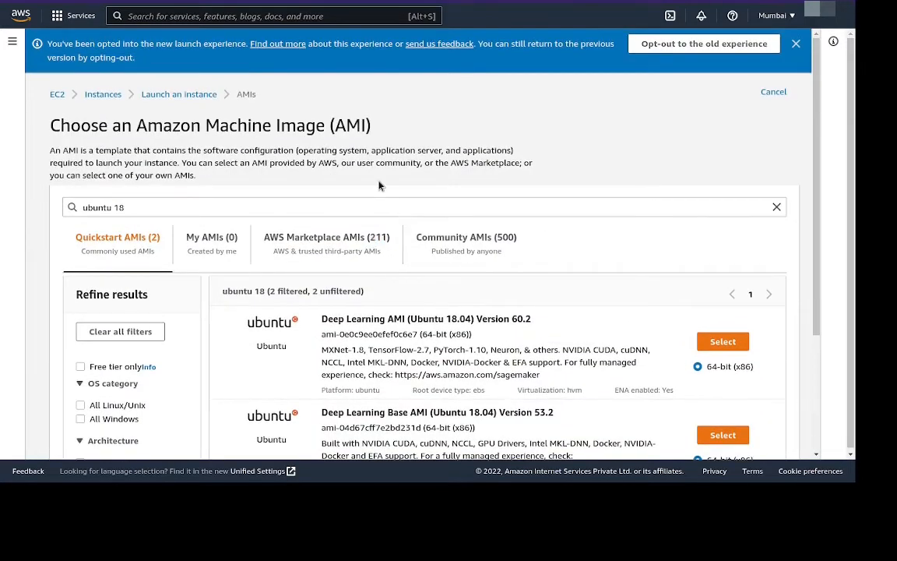
# Step: Search the image catalog for "ubuntu" and select Ubuntu Server 18.04 LTS (HVM), SSD Volume Type, 64-bit (x86)
pyautogui.click(140, 205)
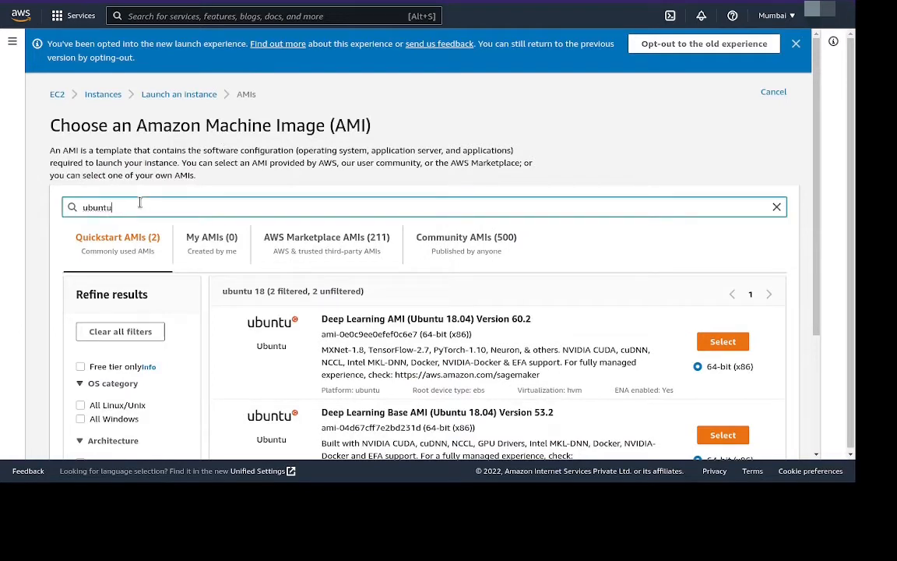
pyautogui.press('Return')
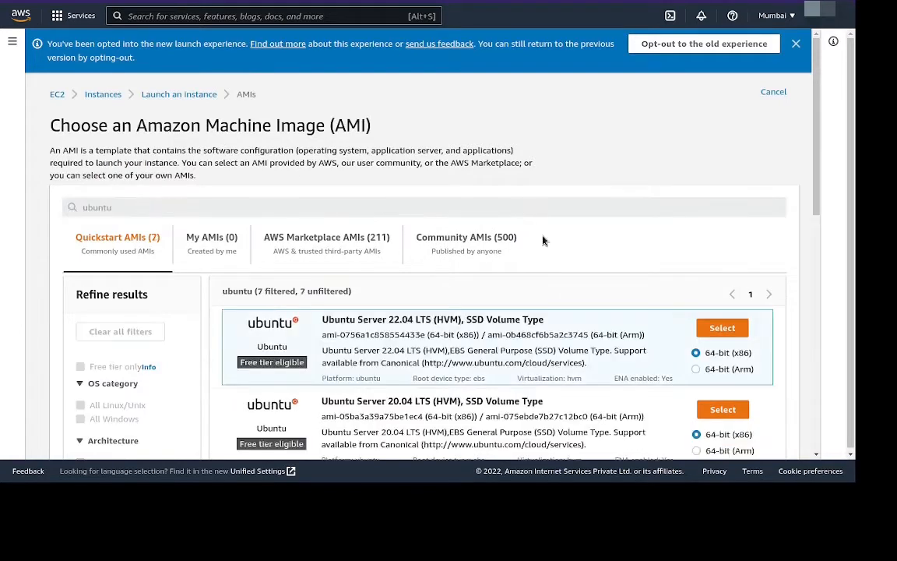
pyautogui.scroll(-2, 567, 294)
pyautogui.scroll(2, 563, 296)
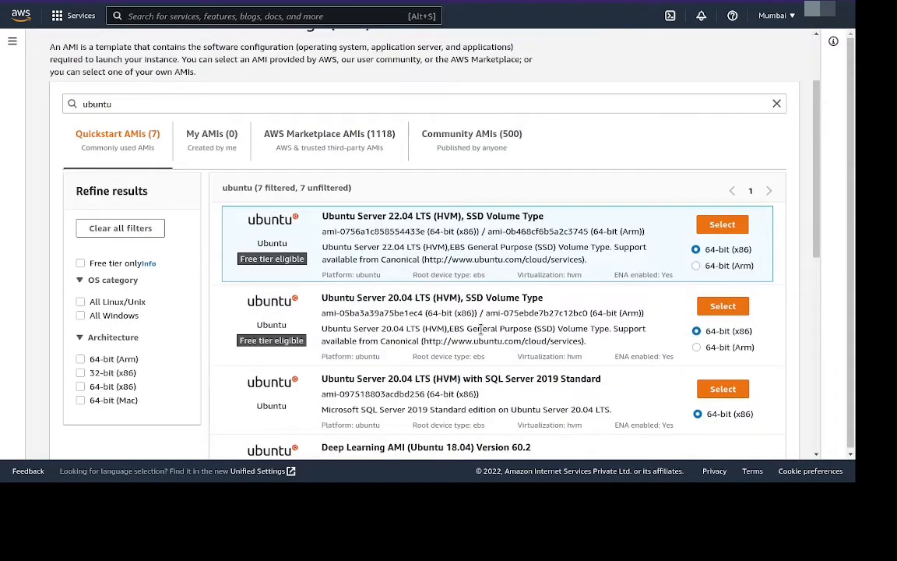
pyautogui.scroll(-2, 481, 328)
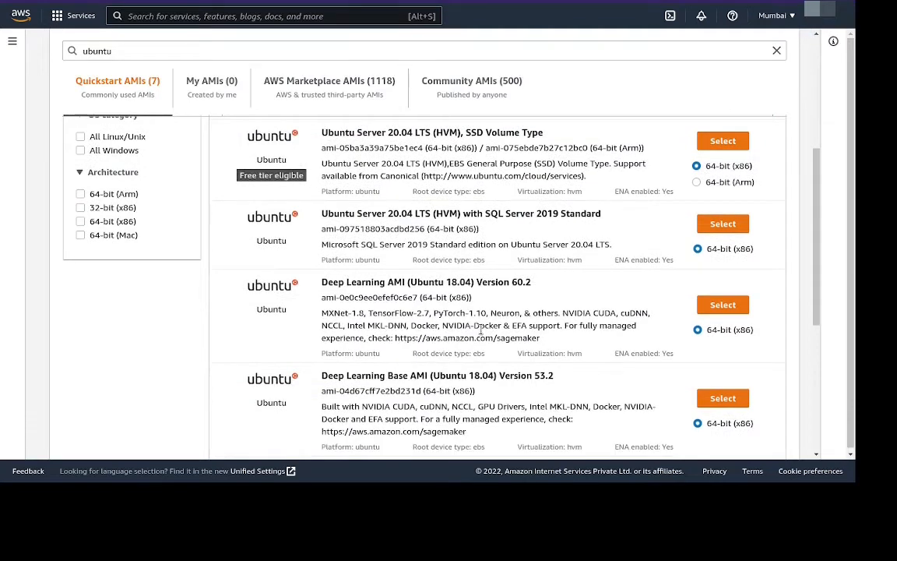
pyautogui.scroll(-2, 480, 330)
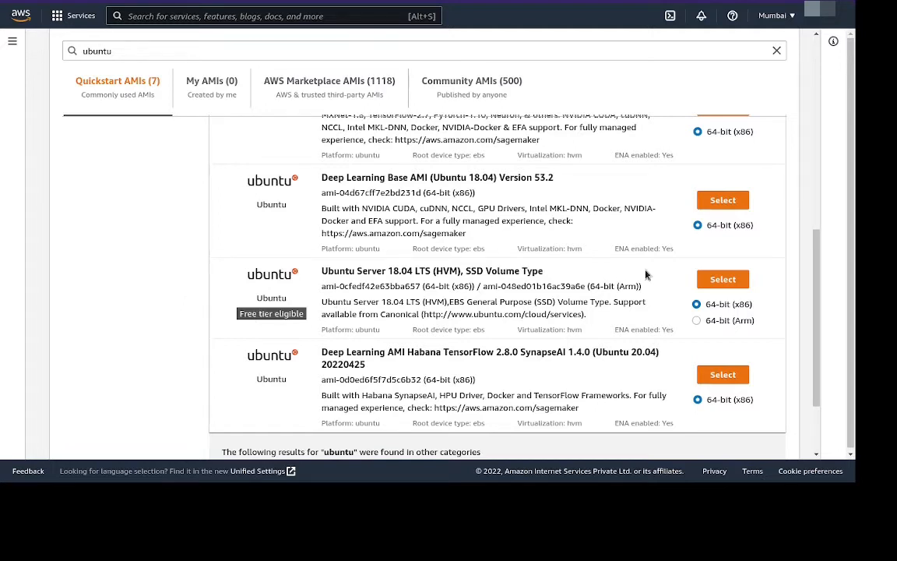
pyautogui.click(723, 281)
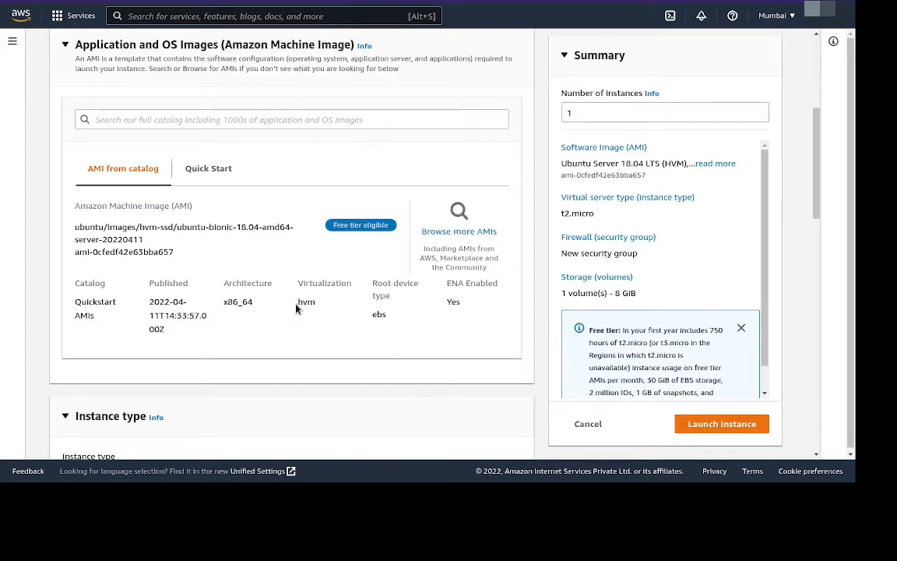
# Step: Choose t2.micro as the instance type from the available types
pyautogui.scroll(-3, 295, 308)
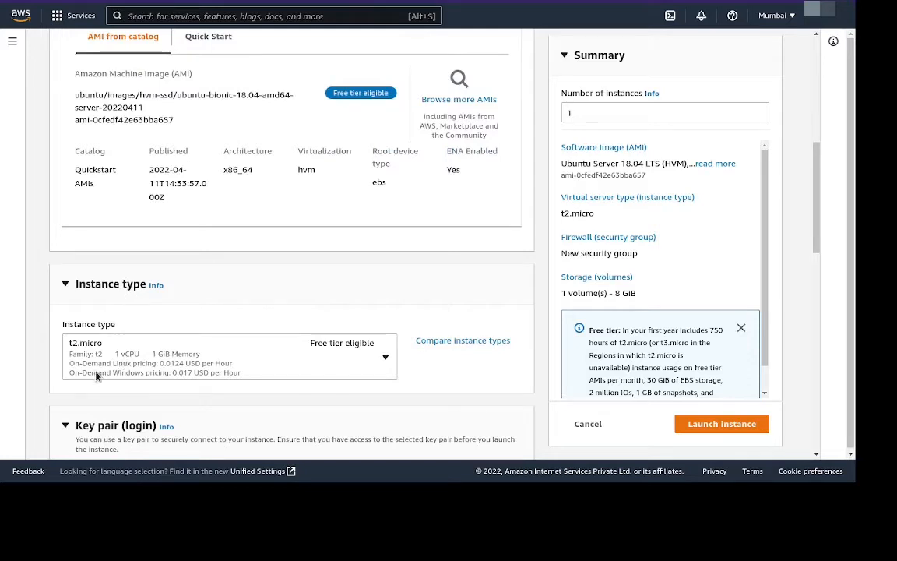
pyautogui.scroll(-2, 125, 351)
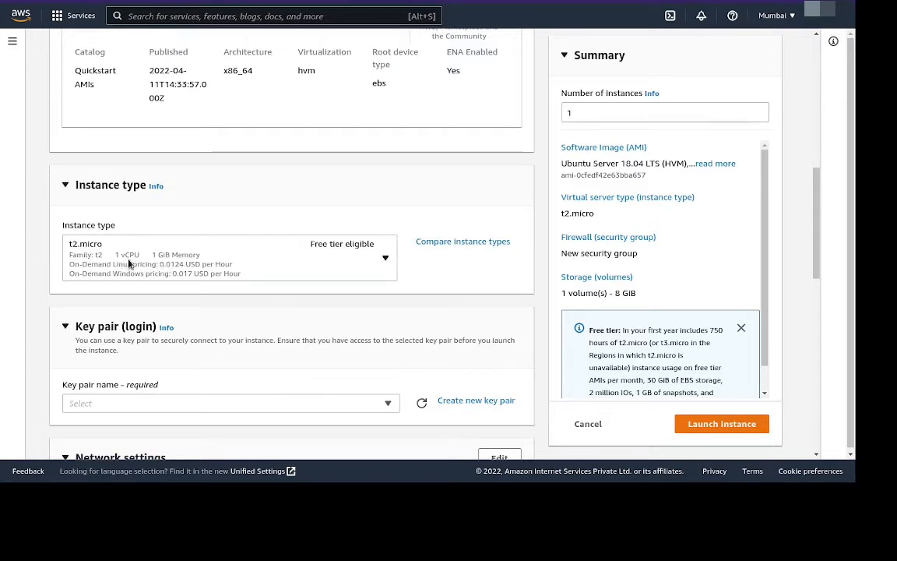
pyautogui.click(385, 261)
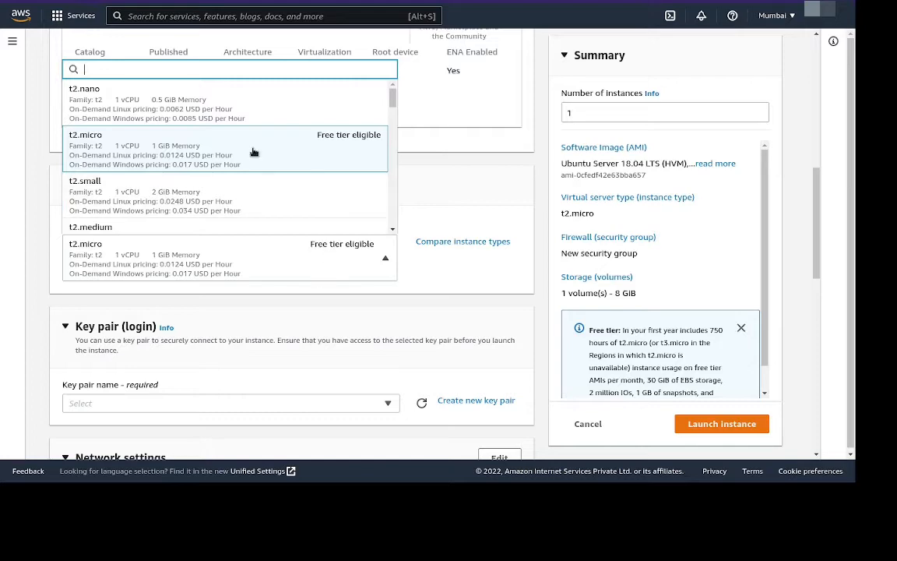
pyautogui.click(148, 148)
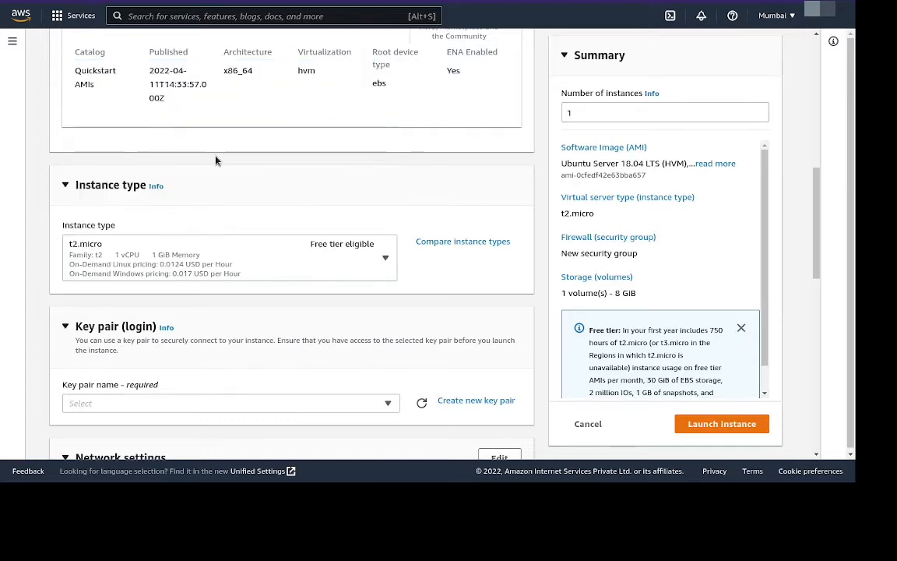
# Step: Begin creating a new login key pair for the instance and name it remote-desktop-demo
pyautogui.scroll(-1, 328, 192)
pyautogui.scroll(-3, 328, 191)
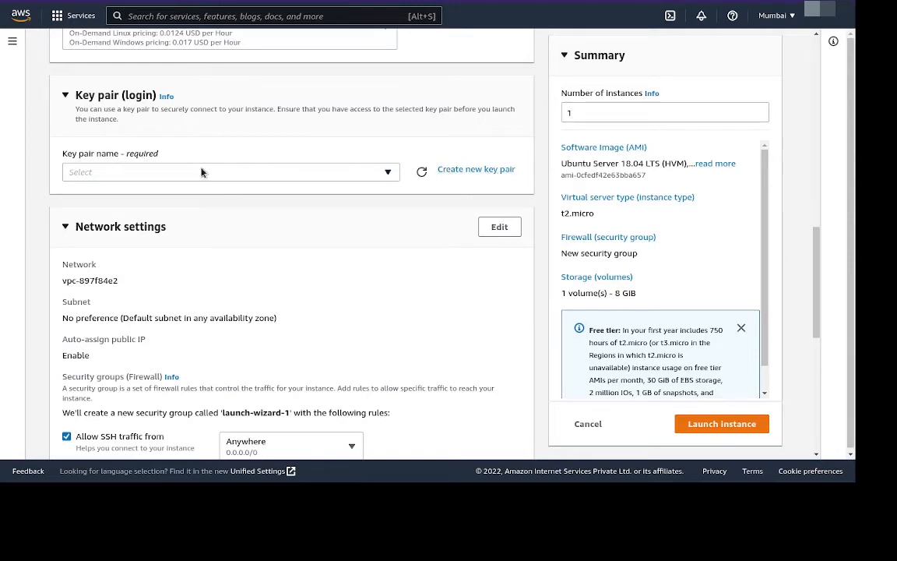
pyautogui.click(265, 172)
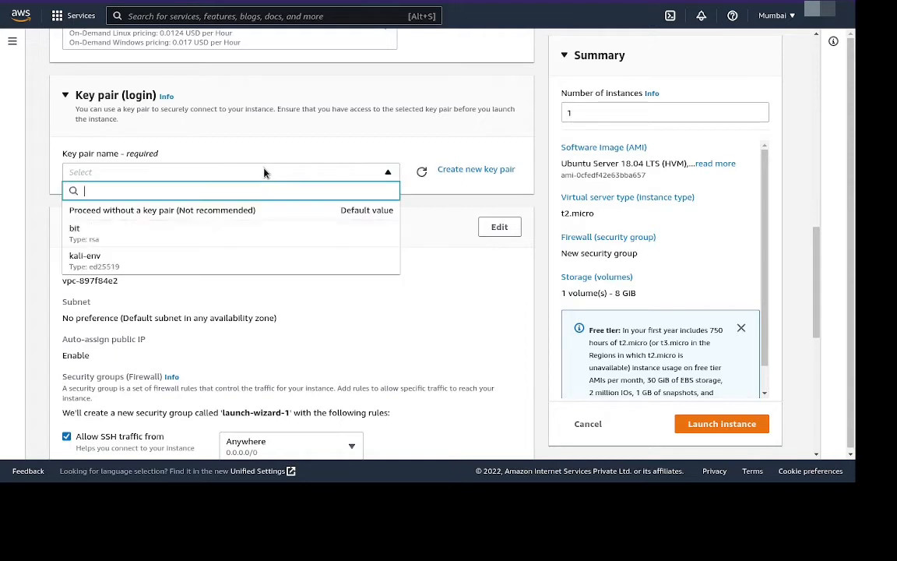
pyautogui.click(405, 159)
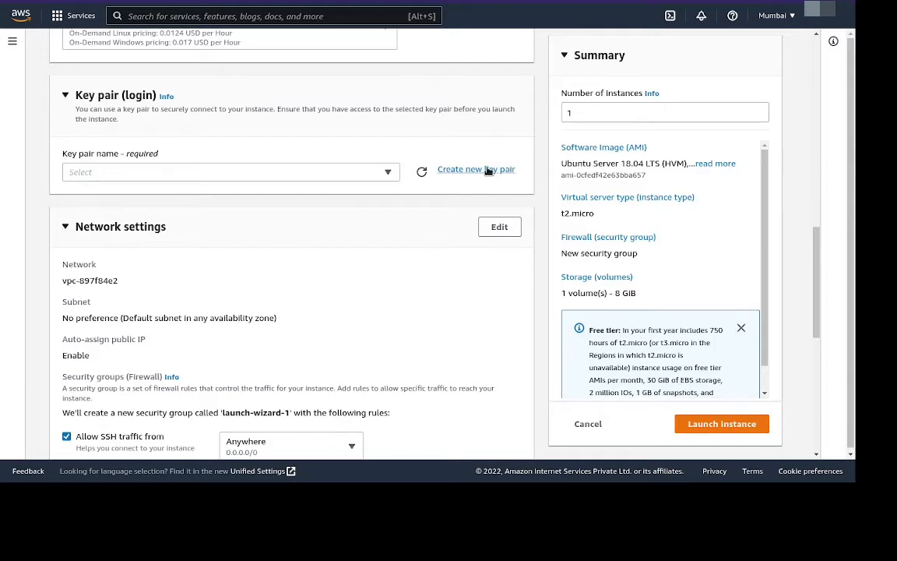
pyautogui.click(488, 170)
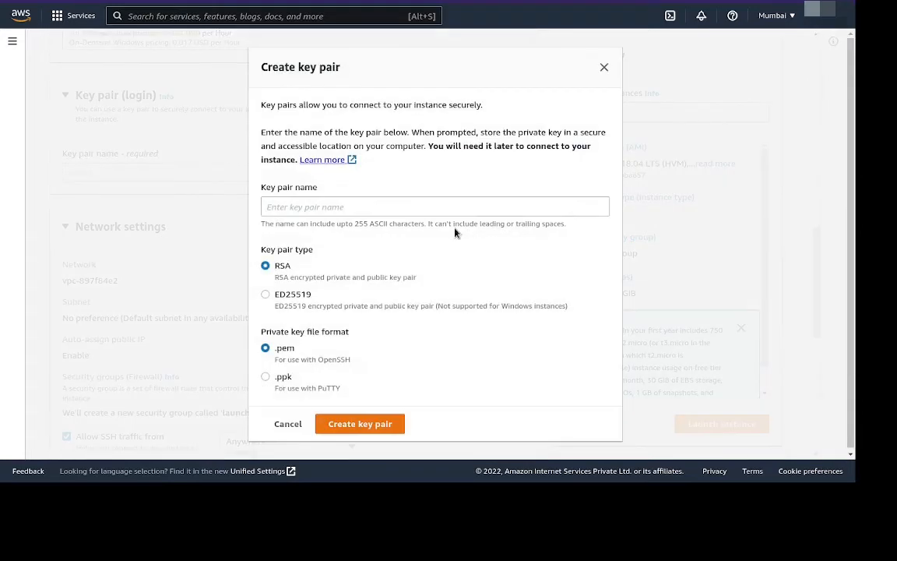
pyautogui.click(303, 203)
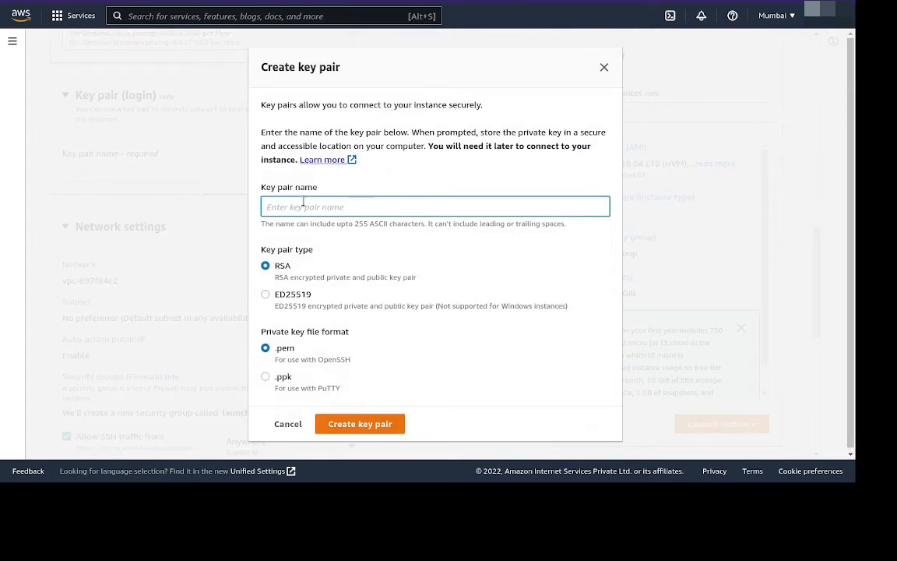
pyautogui.write('remote-desktop-demo')
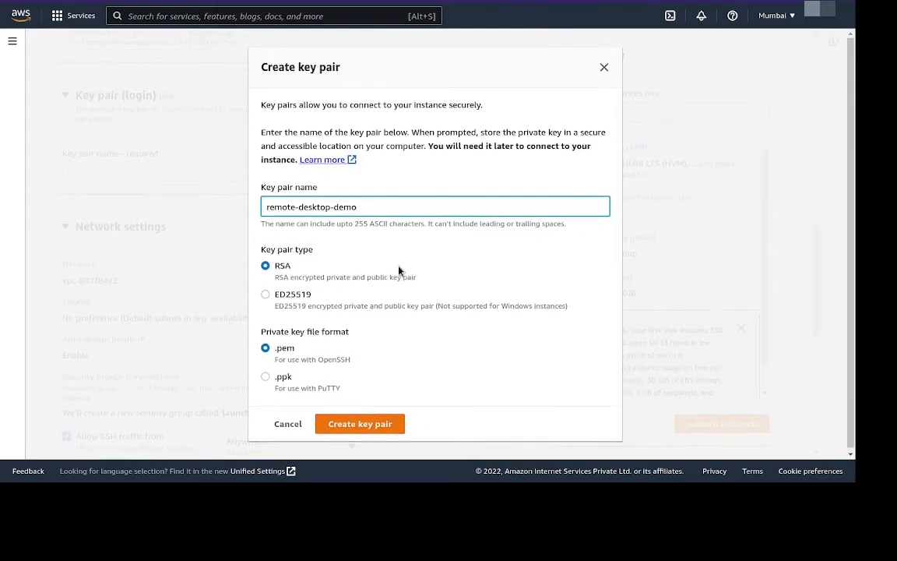
pyautogui.scroll(-2, 399, 271)
pyautogui.scroll(2, 399, 271)
pyautogui.scroll(-2, 398, 271)
pyautogui.scroll(1, 399, 270)
pyautogui.scroll(-1, 398, 271)
pyautogui.scroll(1, 399, 271)
pyautogui.scroll(-1, 399, 271)
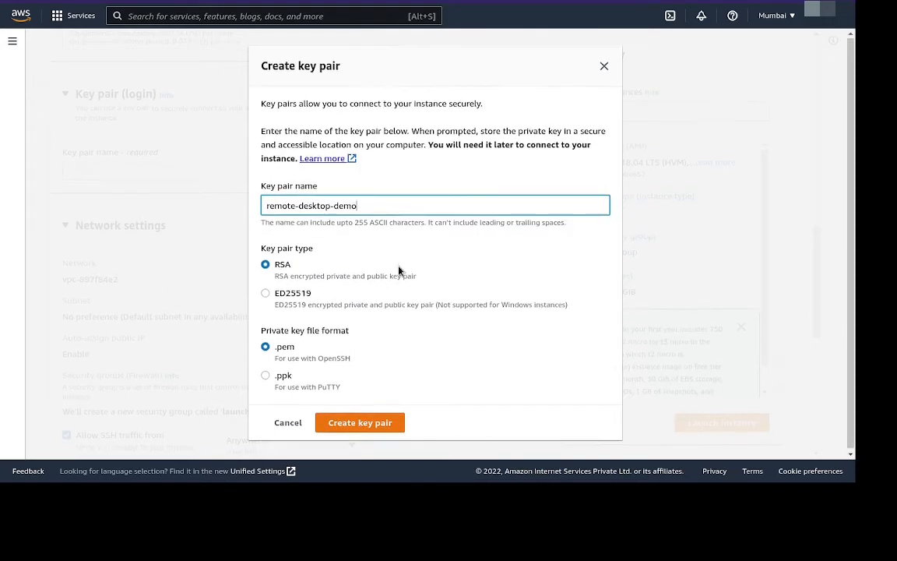
# Step: Create the remote-desktop-demo key pair with the RSA type and .pem private key format
pyautogui.scroll(1, 399, 270)
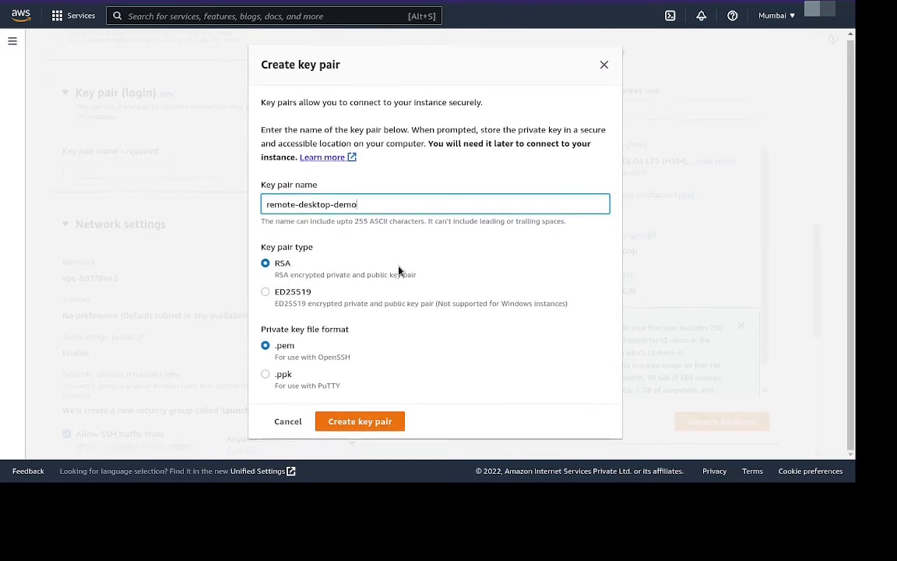
pyautogui.scroll(-1, 399, 271)
pyautogui.click(366, 423)
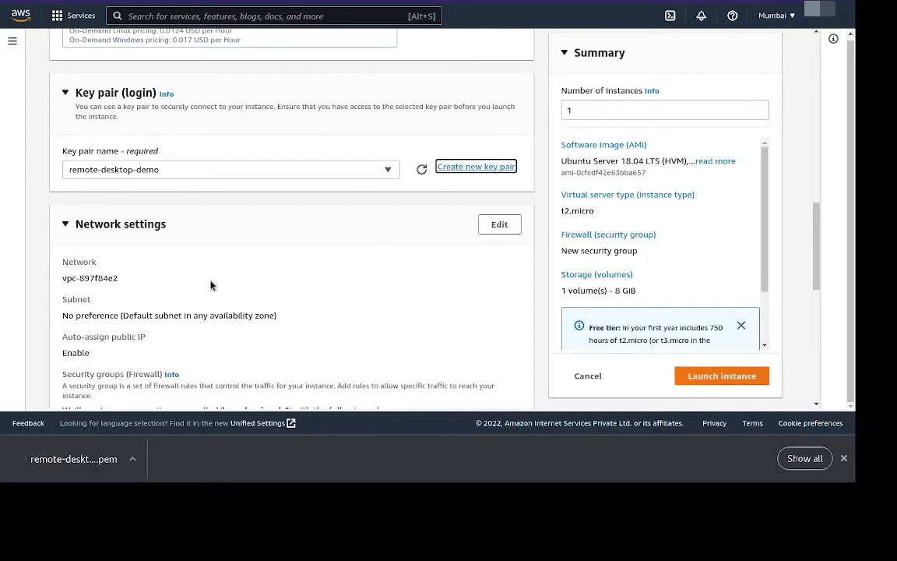
# Step: Restrict the new security group's SSH traffic source to My IP in the instance's network settings
pyautogui.scroll(-3, 210, 285)
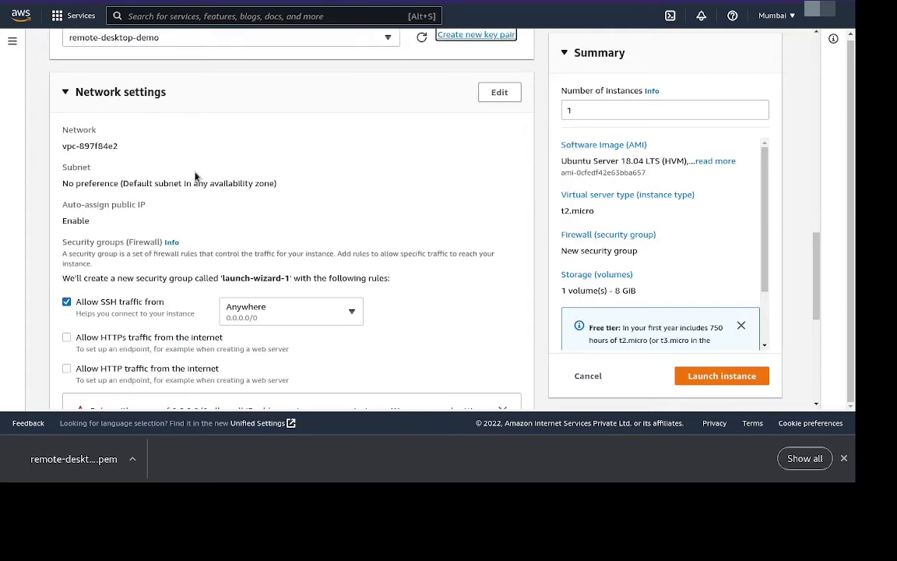
pyautogui.scroll(-2, 270, 243)
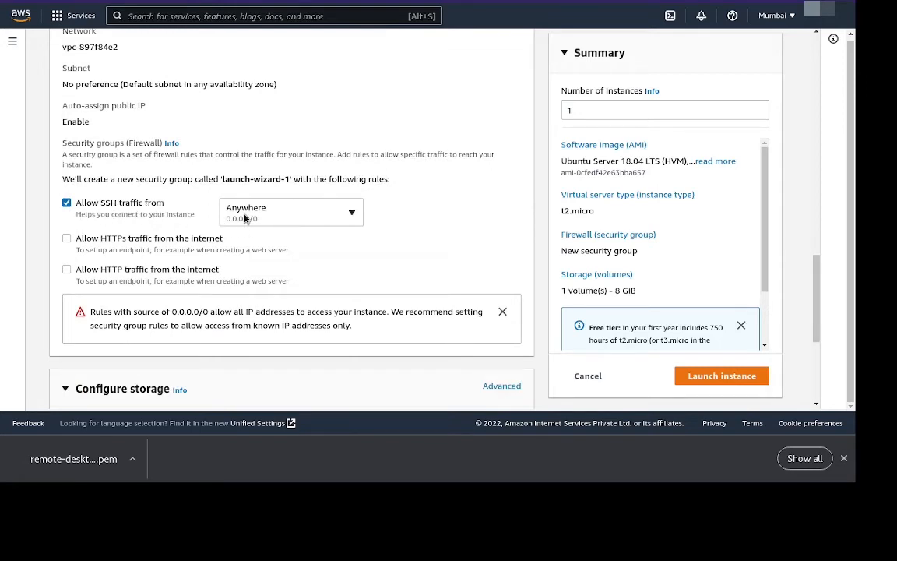
pyautogui.click(353, 212)
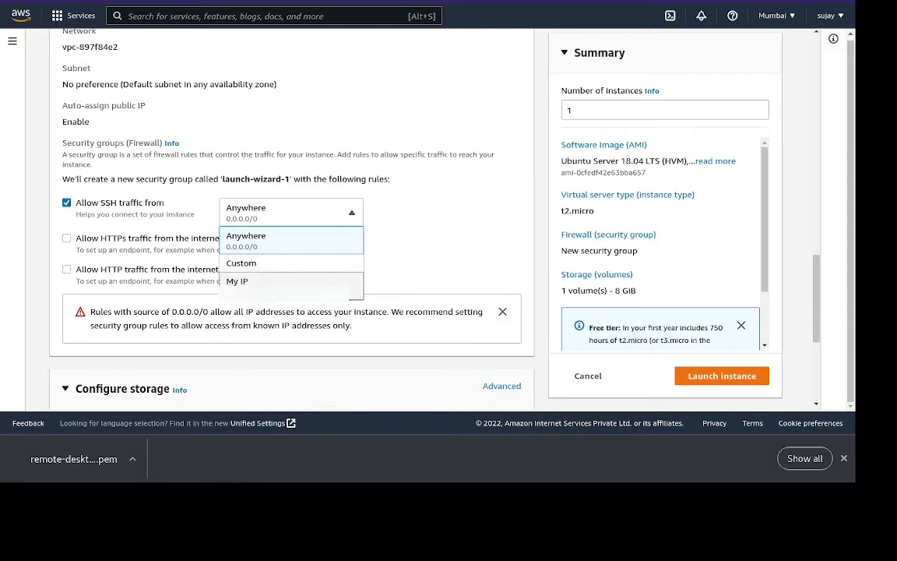
pyautogui.click(332, 281)
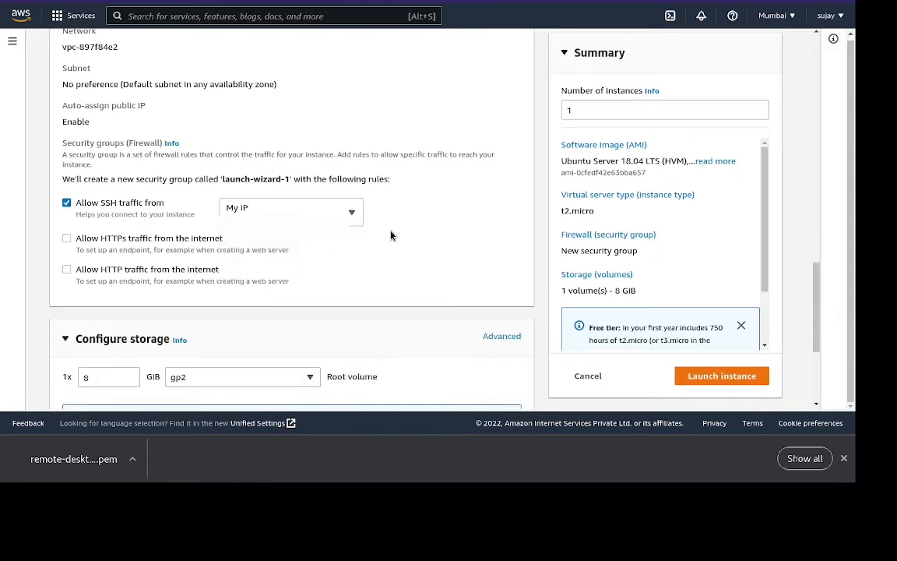
pyautogui.scroll(-3, 391, 236)
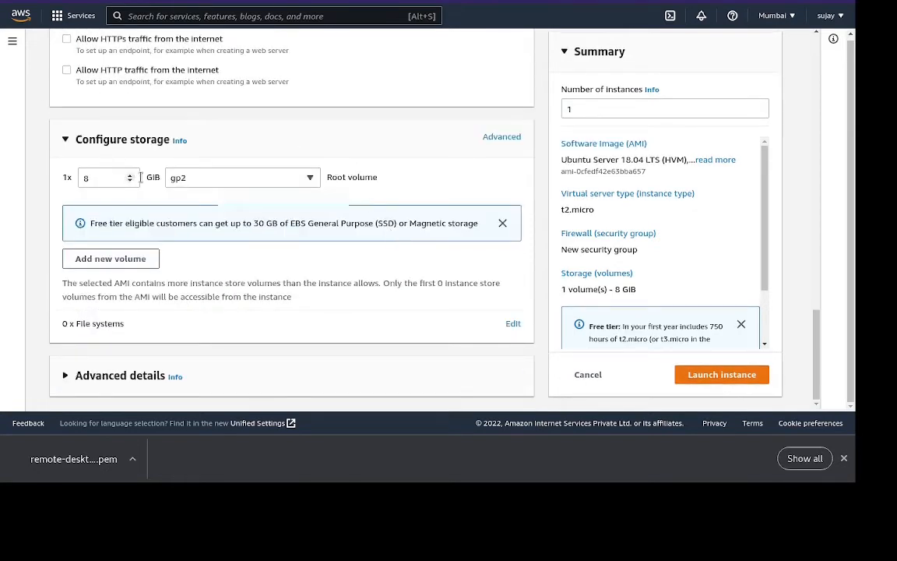
pyautogui.click(87, 177)
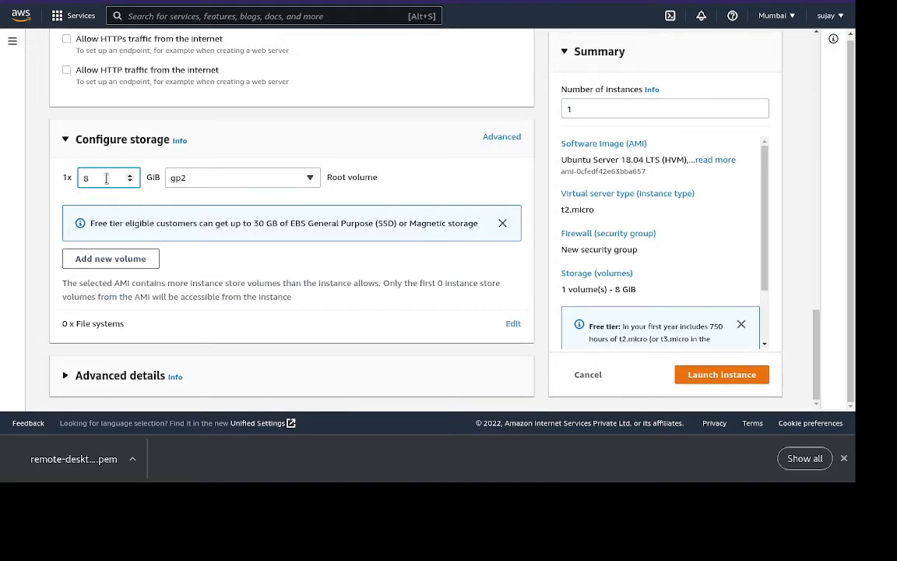
pyautogui.press('BackSpace')
pyautogui.write('20')
pyautogui.press('BackSpace')
pyautogui.press('BackSpace')
pyautogui.write('8')
pyautogui.click(490, 275)
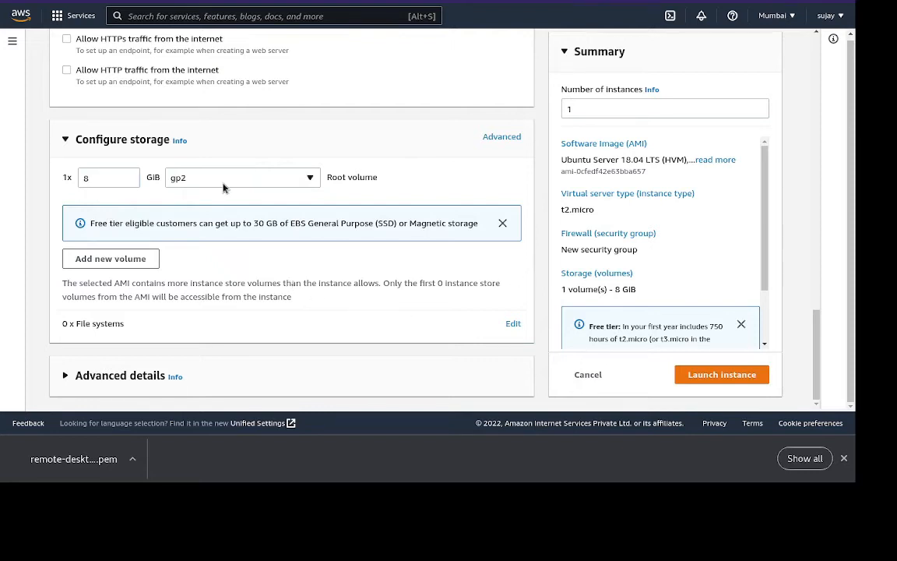
pyautogui.click(90, 177)
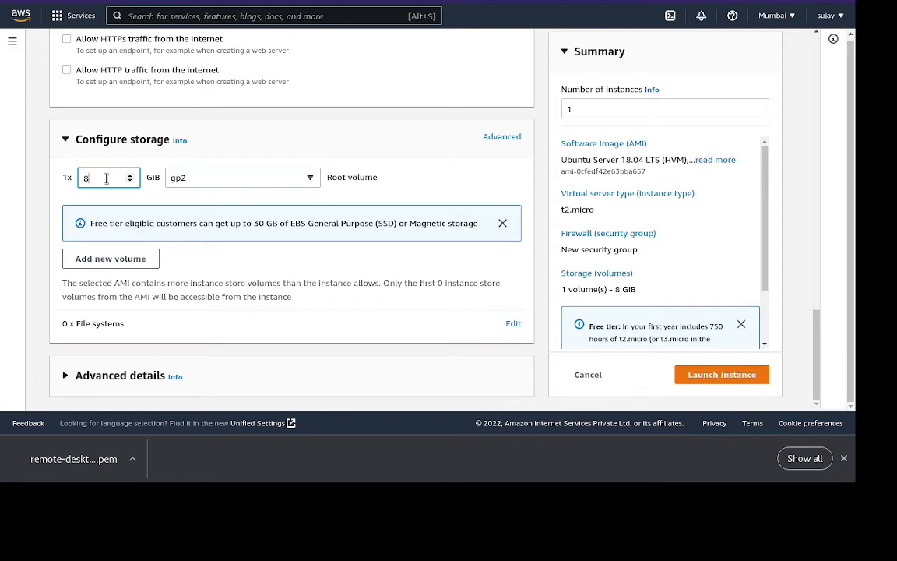
pyautogui.press('BackSpace')
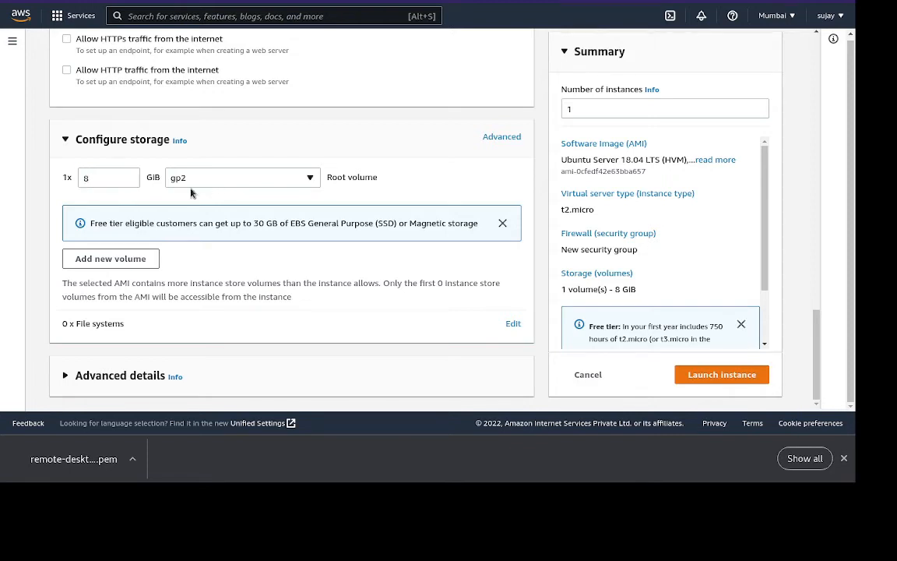
pyautogui.write('8')
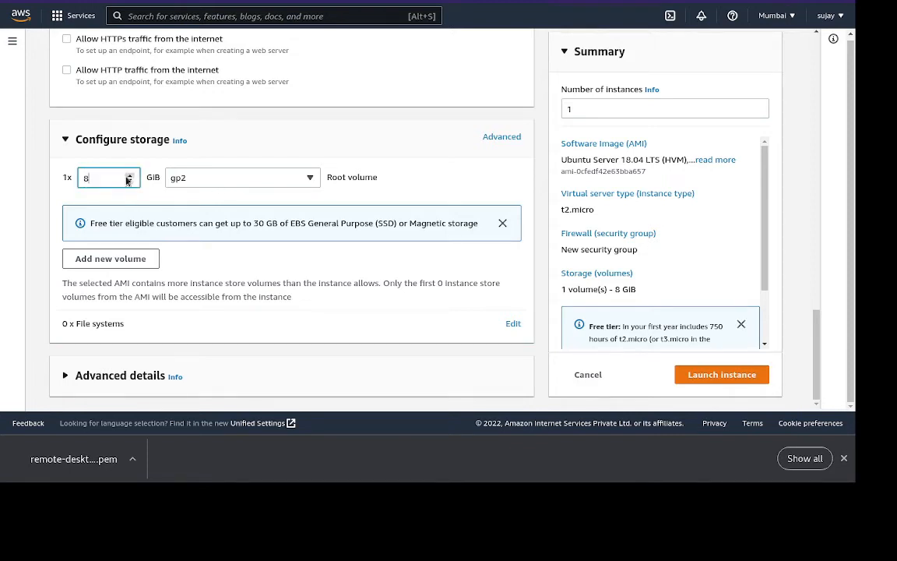
pyautogui.press('BackSpace')
pyautogui.write('8')
pyautogui.click(422, 319)
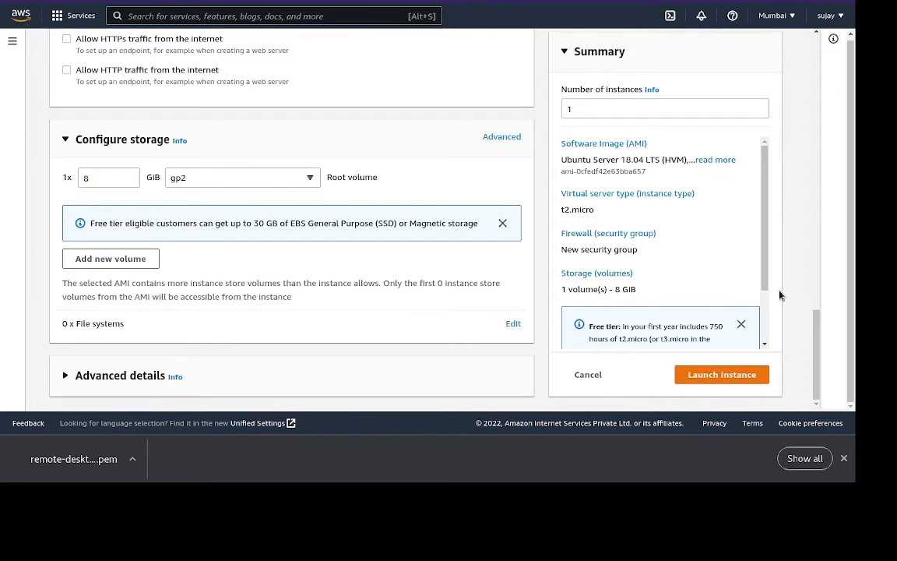
# Step: Launch the configured instance and open the refreshed list of EC2 instances
pyautogui.click(730, 380)
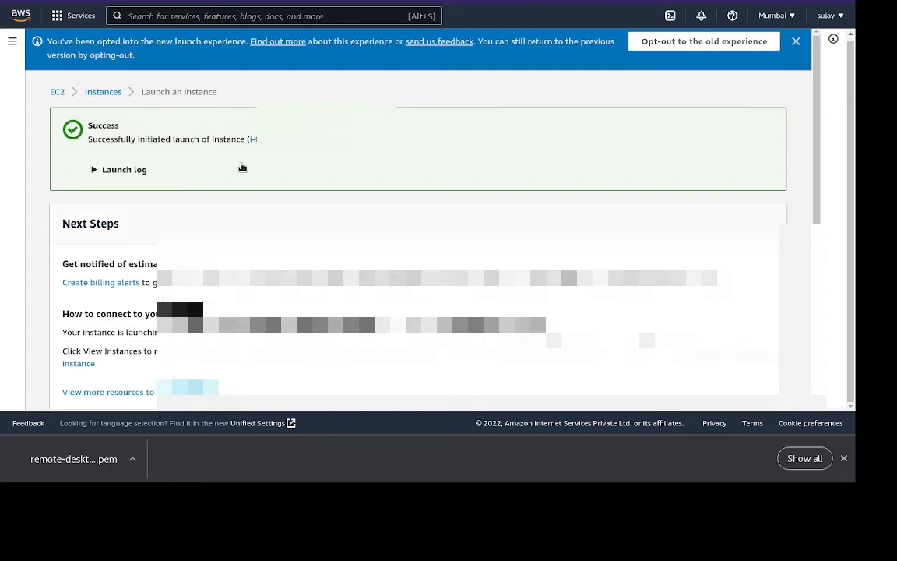
pyautogui.click(102, 94)
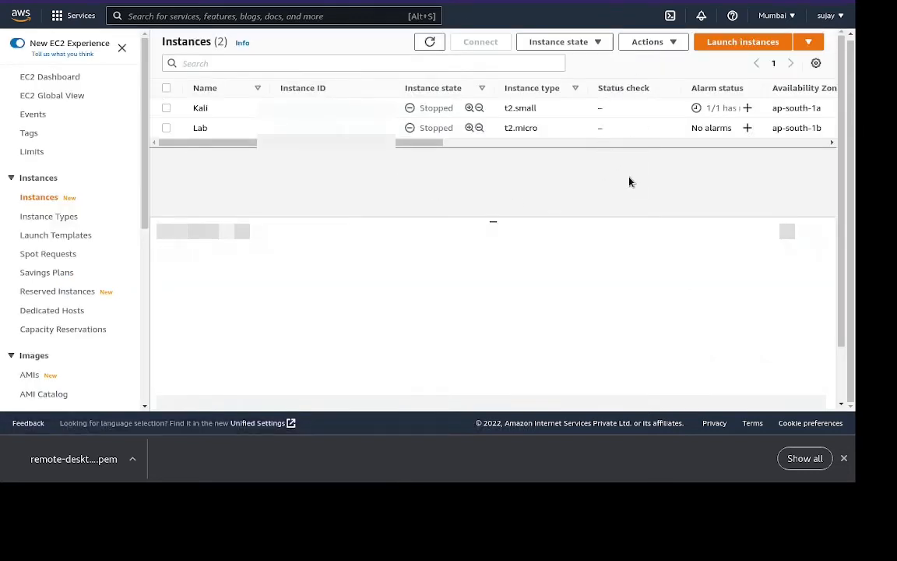
pyautogui.click(429, 43)
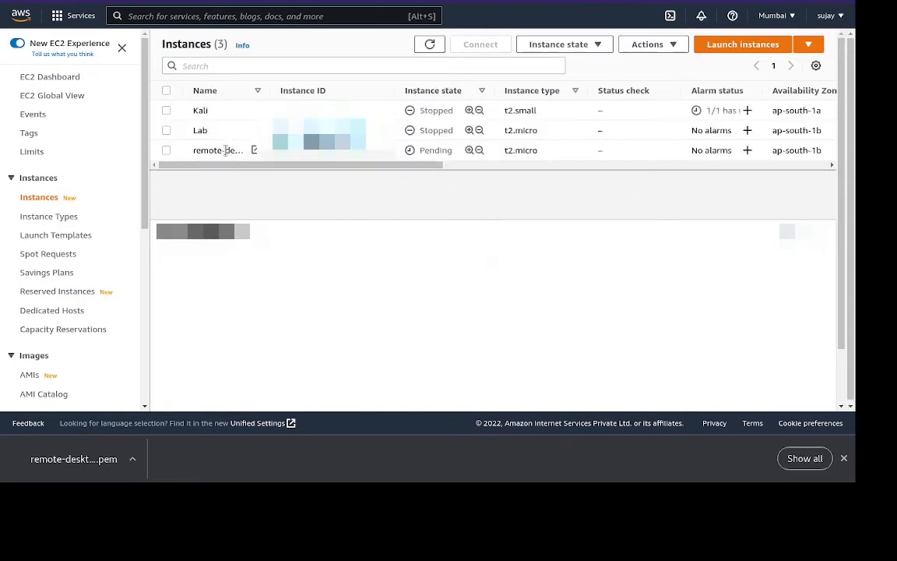
# Step: Widen the Name column of the instance list, select remote-desktop-ubuntu and look through its information
pyautogui.moveTo(271, 91); pyautogui.dragTo(317, 90)
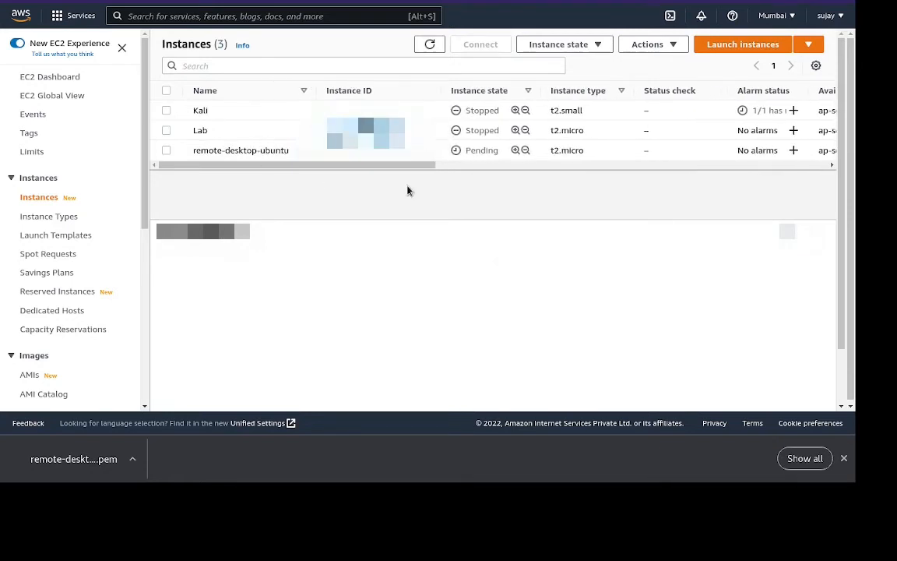
pyautogui.click(166, 151)
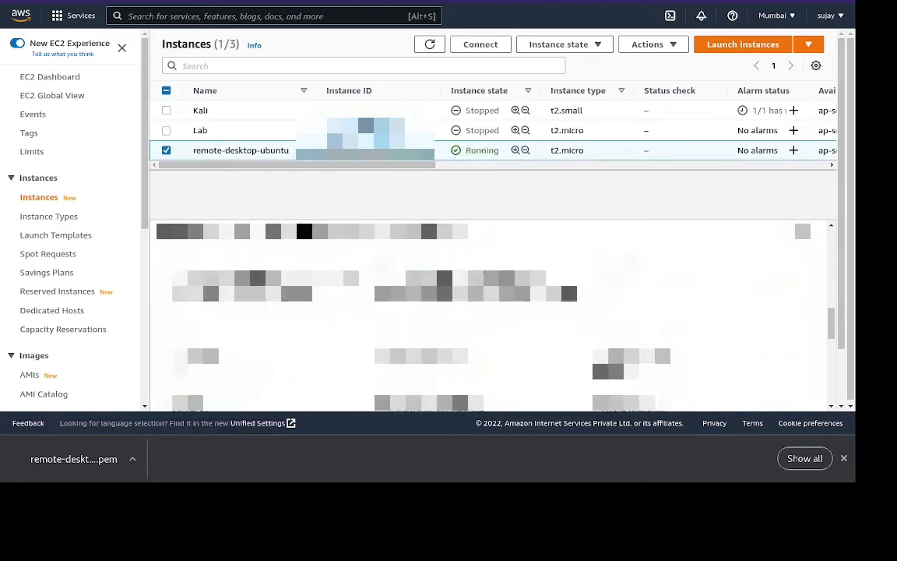
pyautogui.scroll(10, 491, 316)
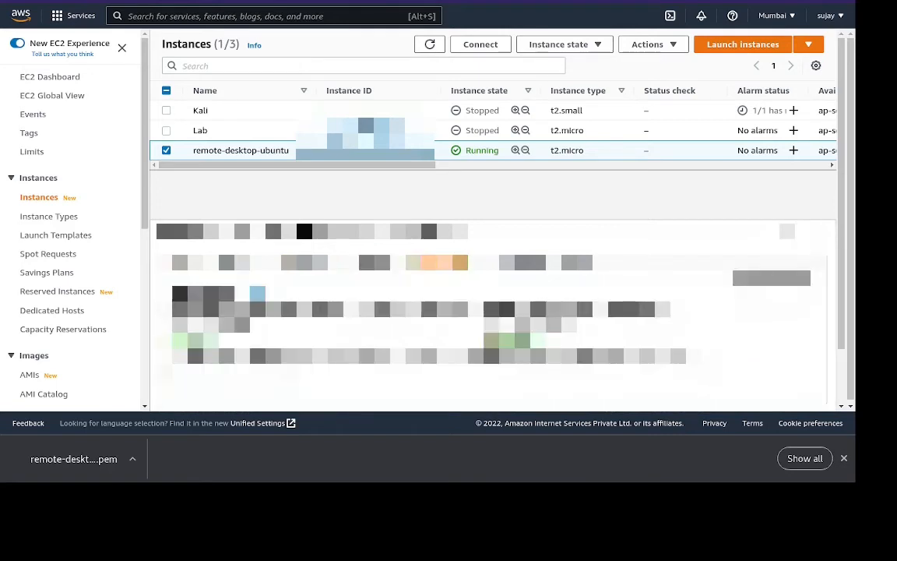
pyautogui.click(522, 263)
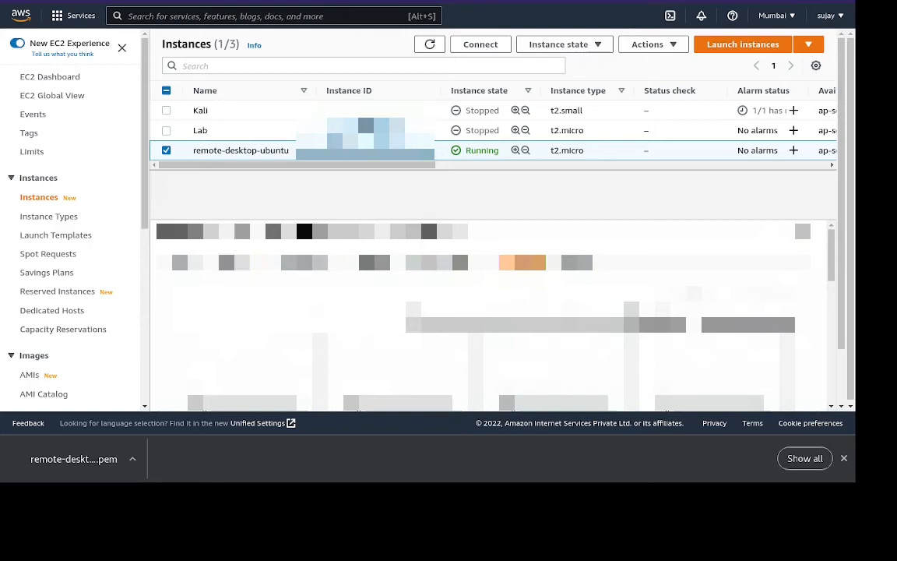
pyautogui.scroll(-3, 493, 319)
pyautogui.scroll(2, 492, 319)
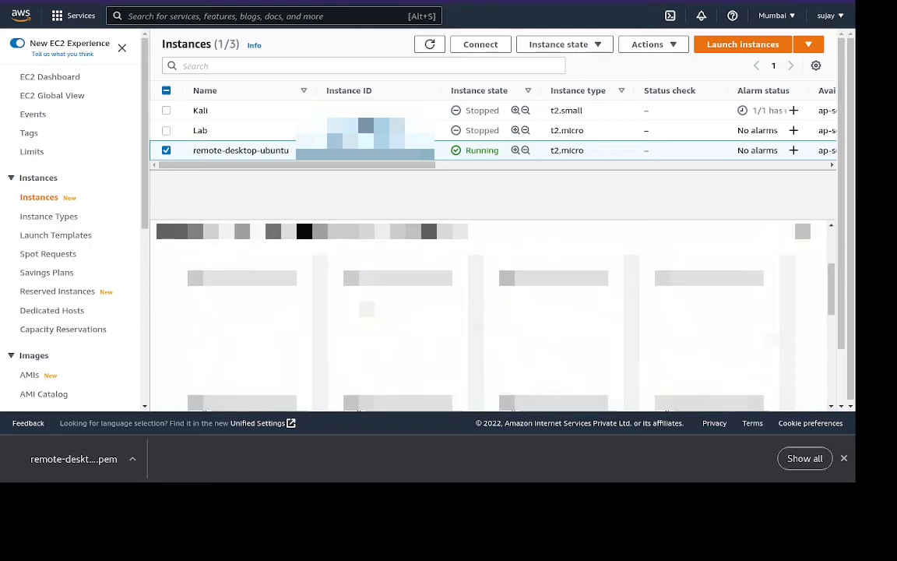
pyautogui.click(183, 262)
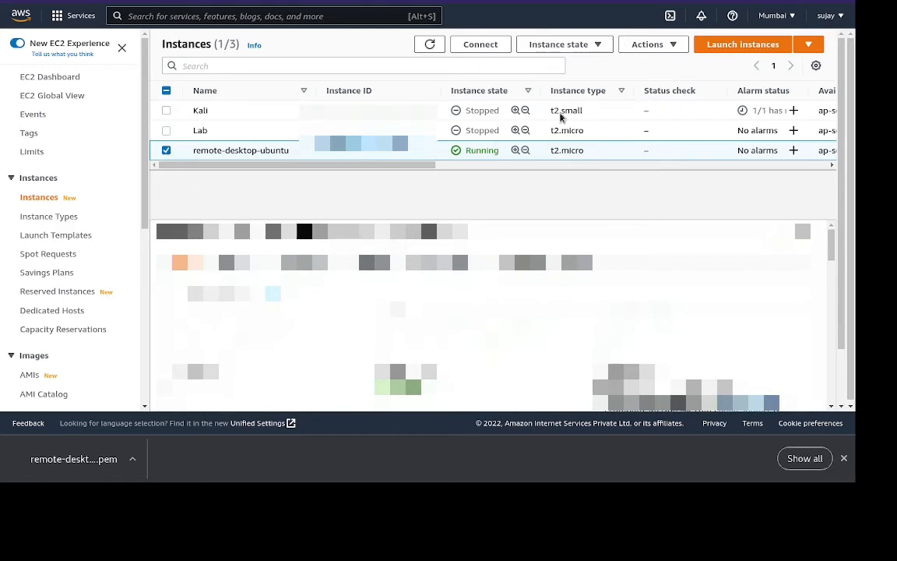
# Step: Open the connection options for remote-desktop-ubuntu and copy the example SSH client command
pyautogui.click(480, 45)
pyautogui.click(224, 149)
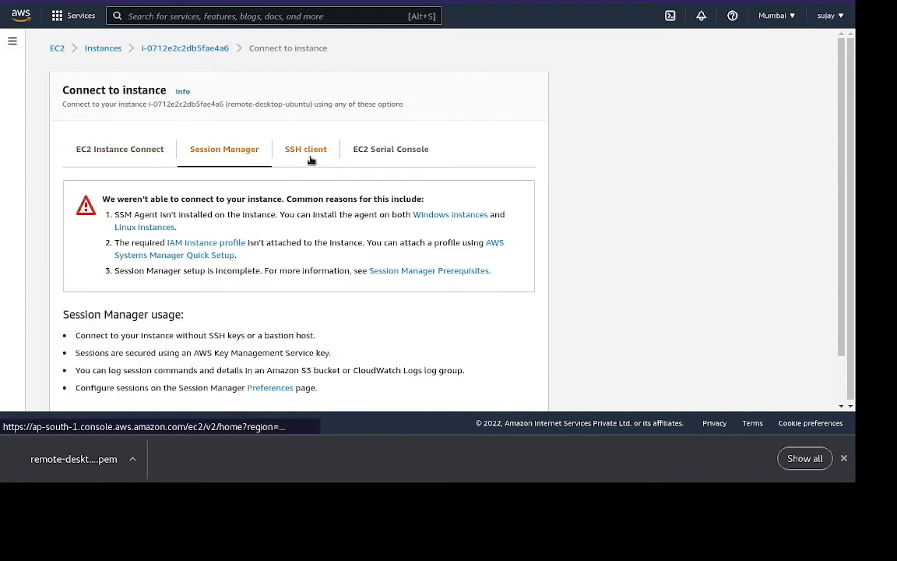
pyautogui.click(311, 152)
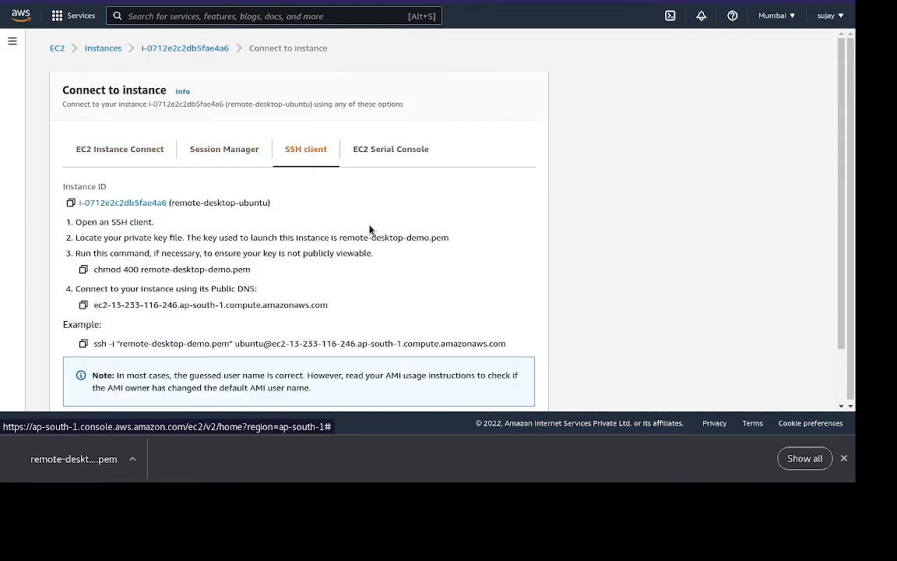
pyautogui.scroll(-2, 370, 230)
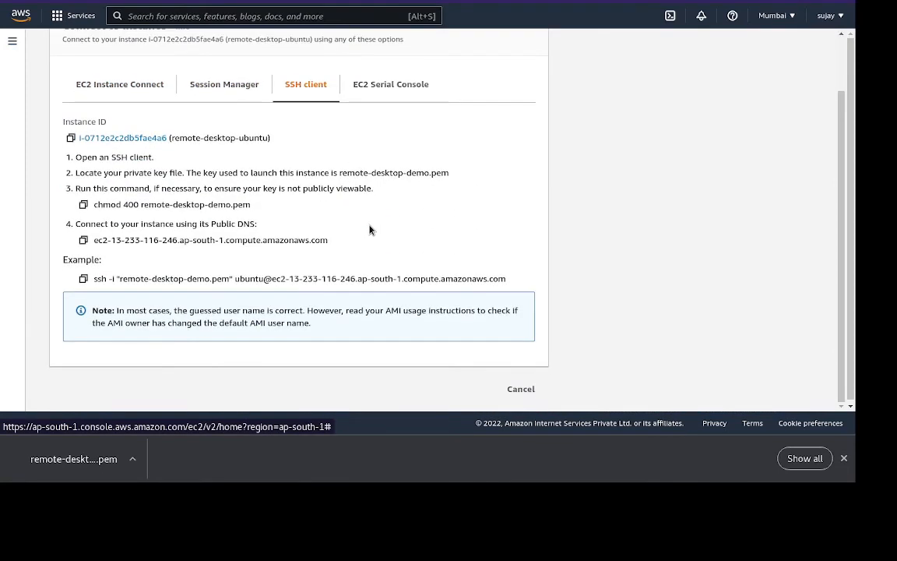
pyautogui.click(84, 280)
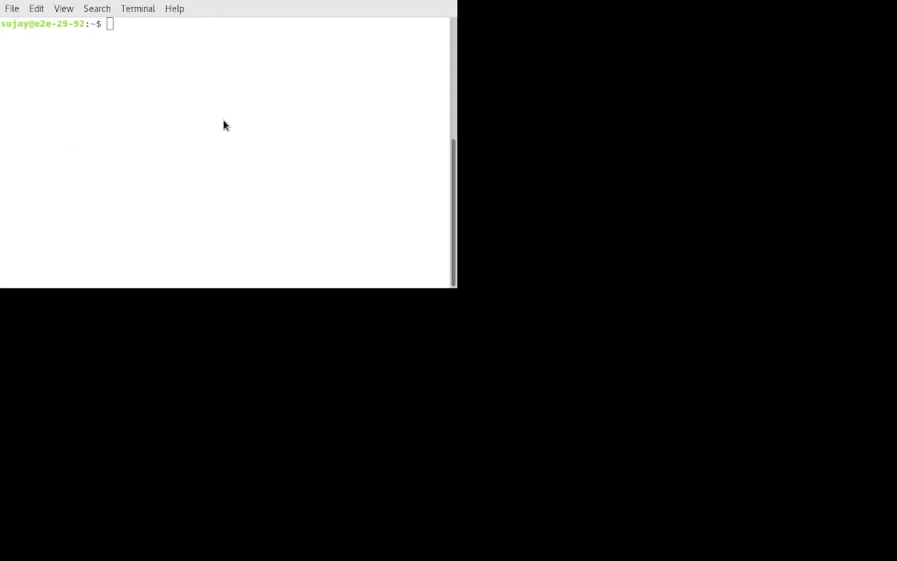
# Step: Switch to the terminal and try the copied ssh command with the key path changed to remote-desktop-demo.pem in the home Downloads folder
pyautogui.hotkey('ctrl', 'shift', 'v')
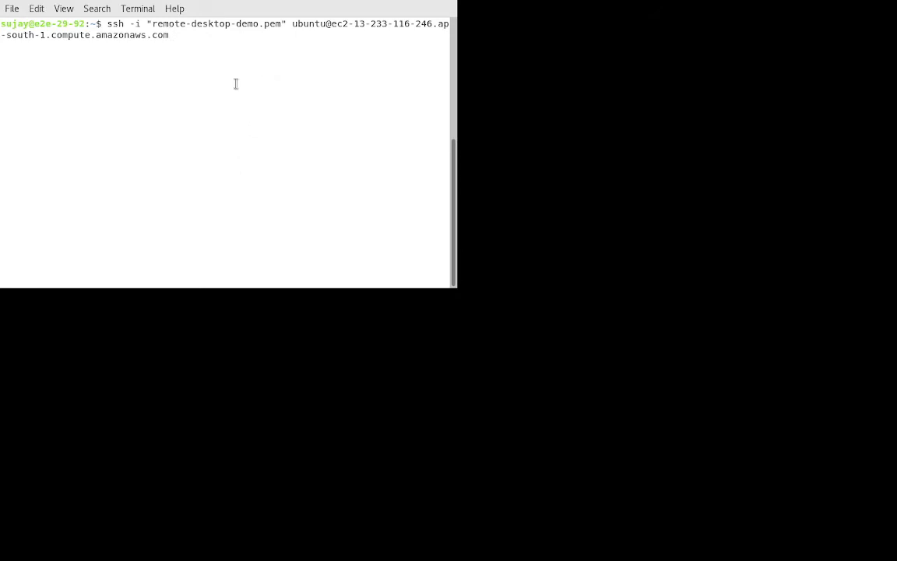
pyautogui.press('Home')
pyautogui.press('Right')
pyautogui.press('Right')
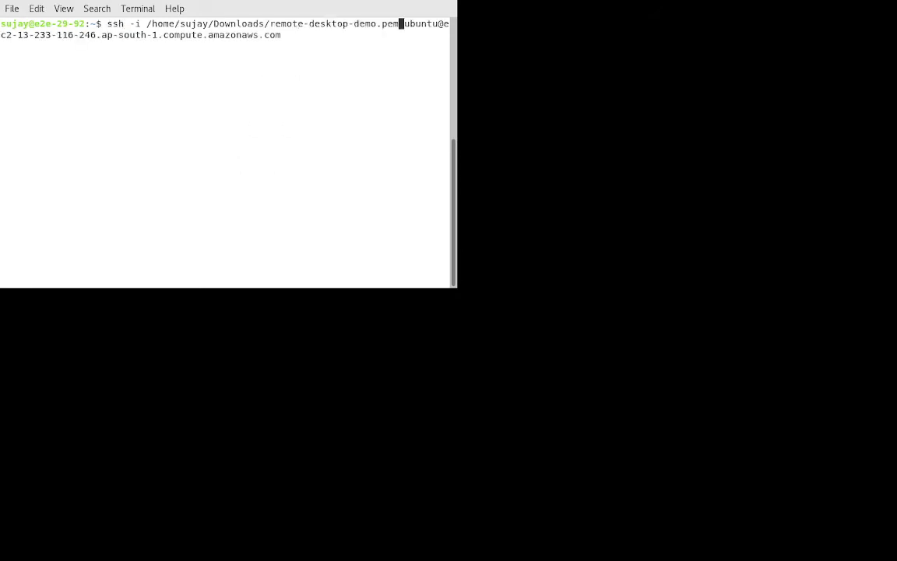
pyautogui.press('Return')
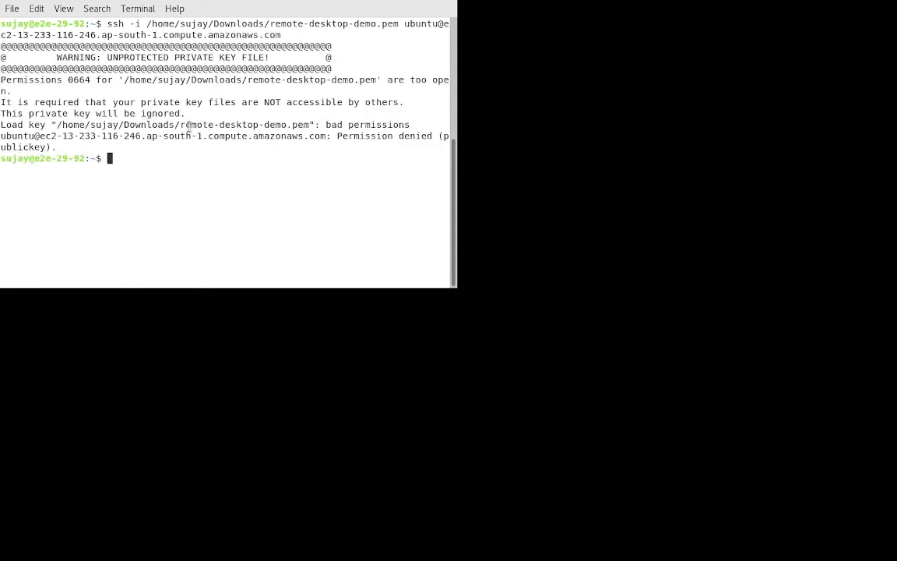
# Step: Review the SSH output and list the permissions of ~/Downloads/remote-desktop-demo.pem with ls -la
pyautogui.moveTo(2, 102); pyautogui.dragTo(399, 145)
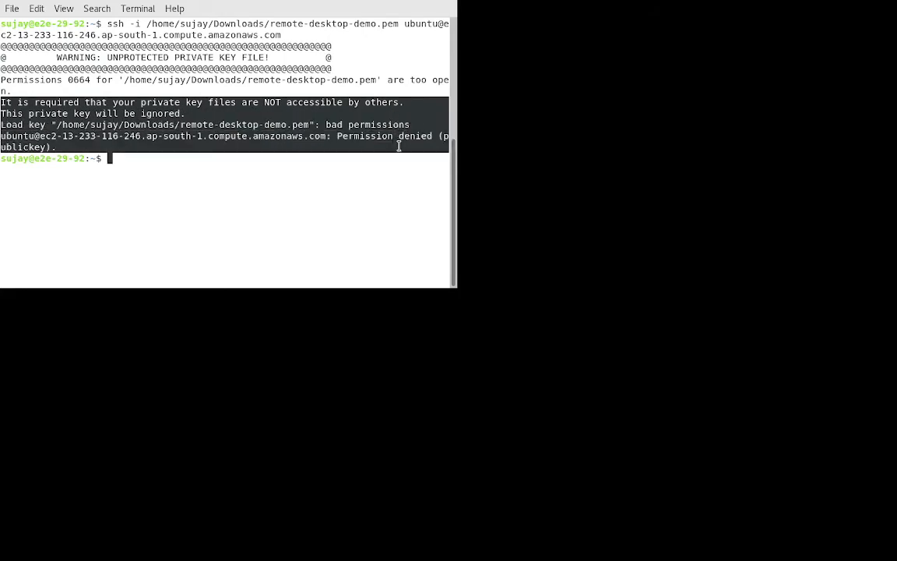
pyautogui.click(336, 125)
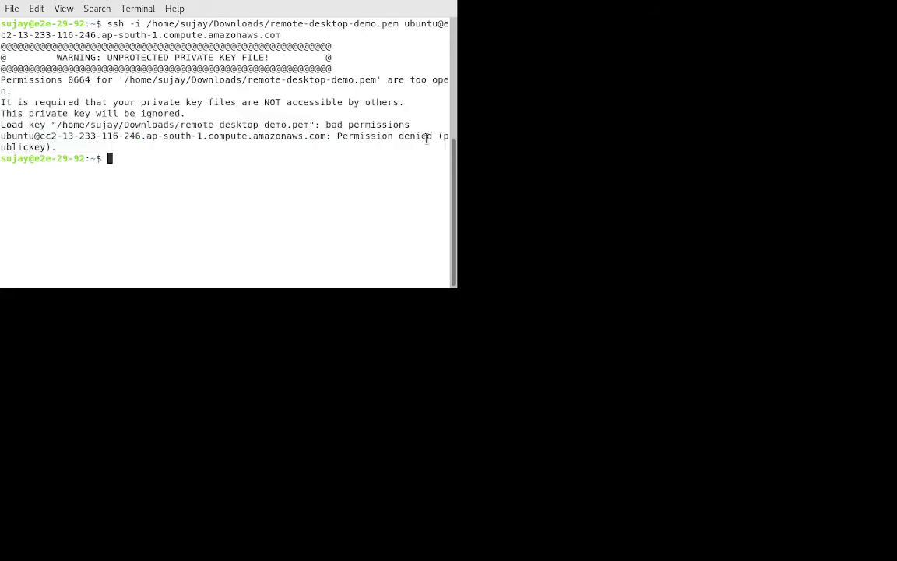
pyautogui.moveTo(338, 136); pyautogui.dragTo(342, 145)
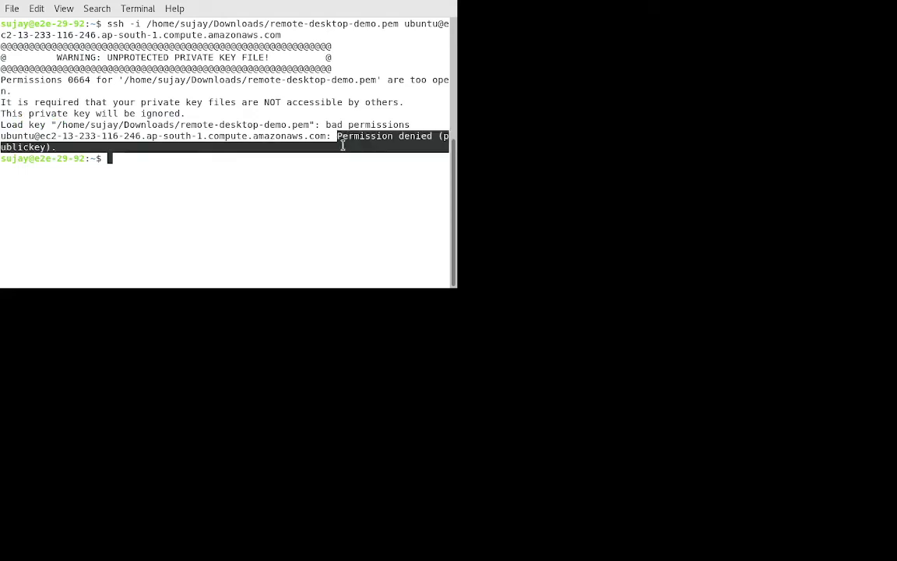
pyautogui.click(169, 178)
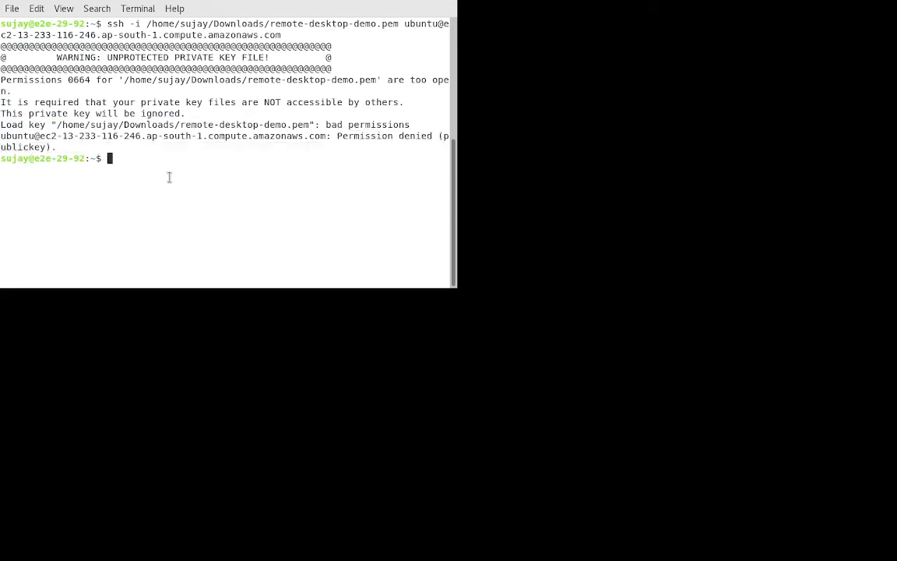
pyautogui.write('ls -la ~/Down')
pyautogui.press('Tab')
pyautogui.write('r')
pyautogui.press('Tab')
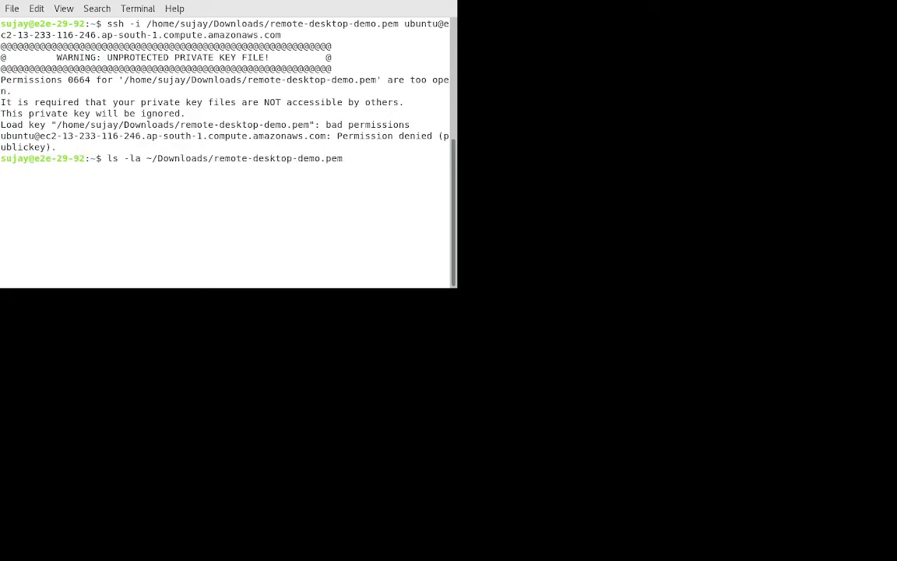
pyautogui.press('Return')
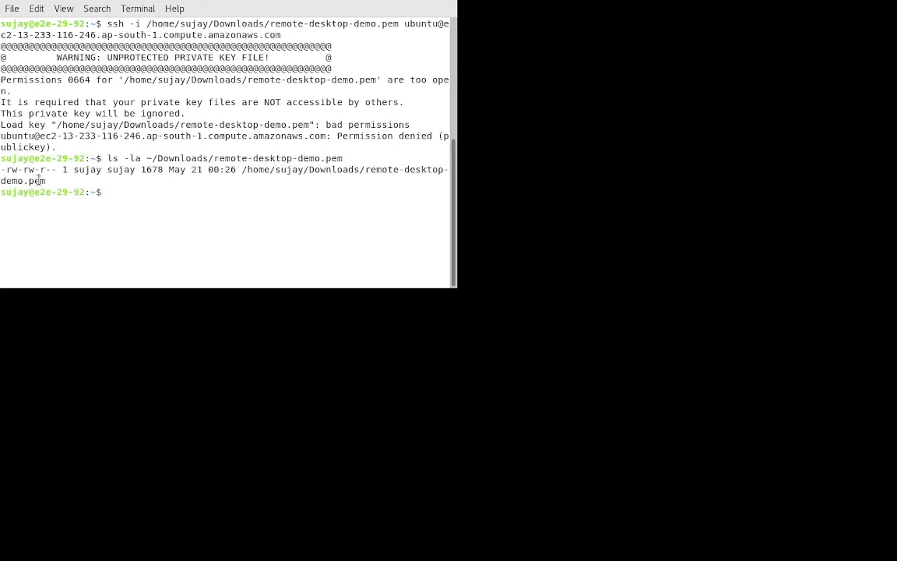
# Step: Restrict ~/Downloads/remote-desktop-demo.pem to owner read-only access with chmod 400
pyautogui.moveTo(7, 170); pyautogui.dragTo(60, 170)
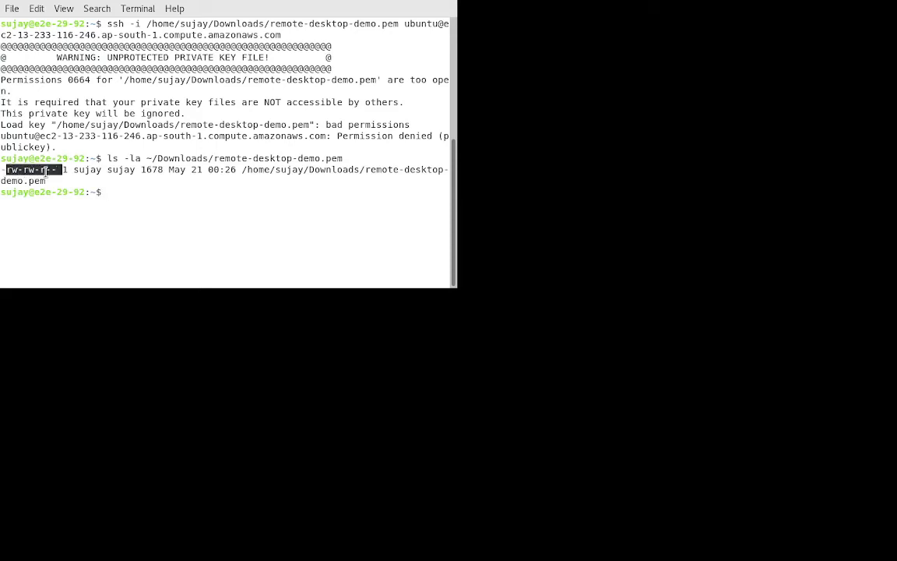
pyautogui.click(147, 194)
pyautogui.write('ch')
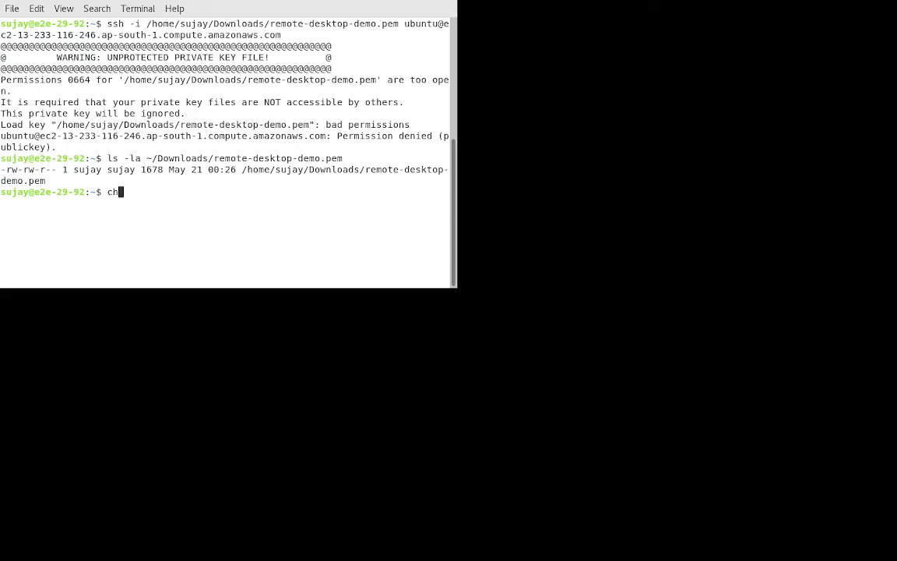
pyautogui.write('mod 400 ~/Dow')
pyautogui.press('Tab')
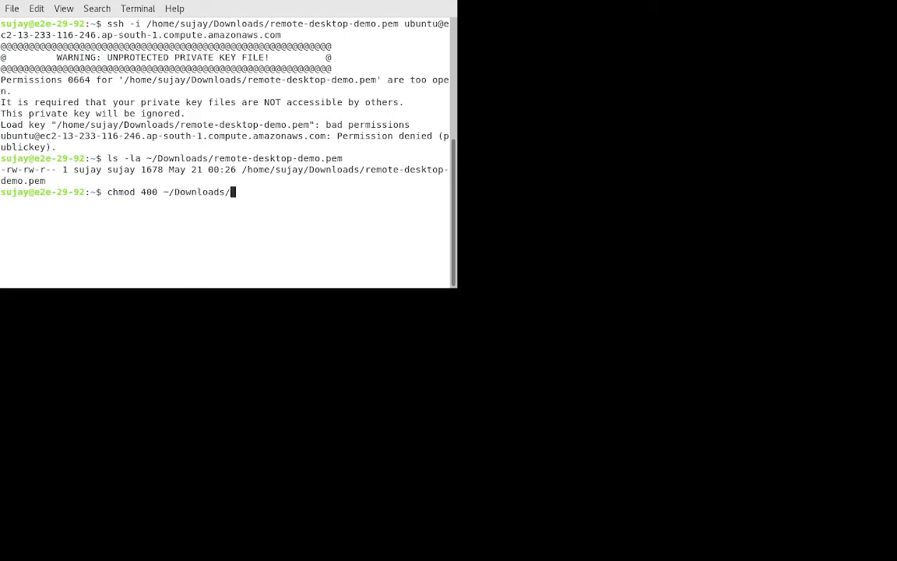
pyautogui.write('remote-desktop-demo.pem')
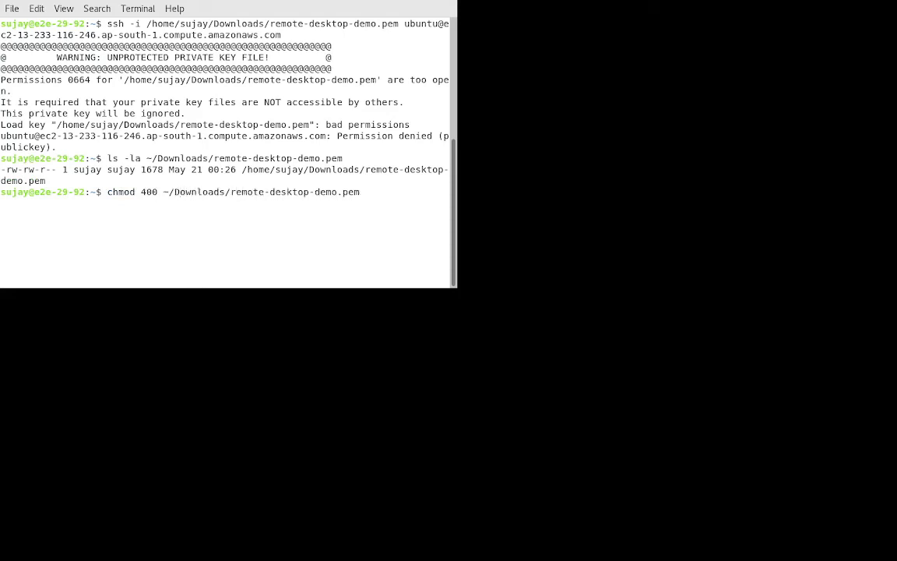
pyautogui.press('Return')
# Step: List the permissions of ~/Downloads/remote-desktop-demo.pem again with ls -la and compare them with the earlier listing
pyautogui.press('Up')
pyautogui.press('Up')
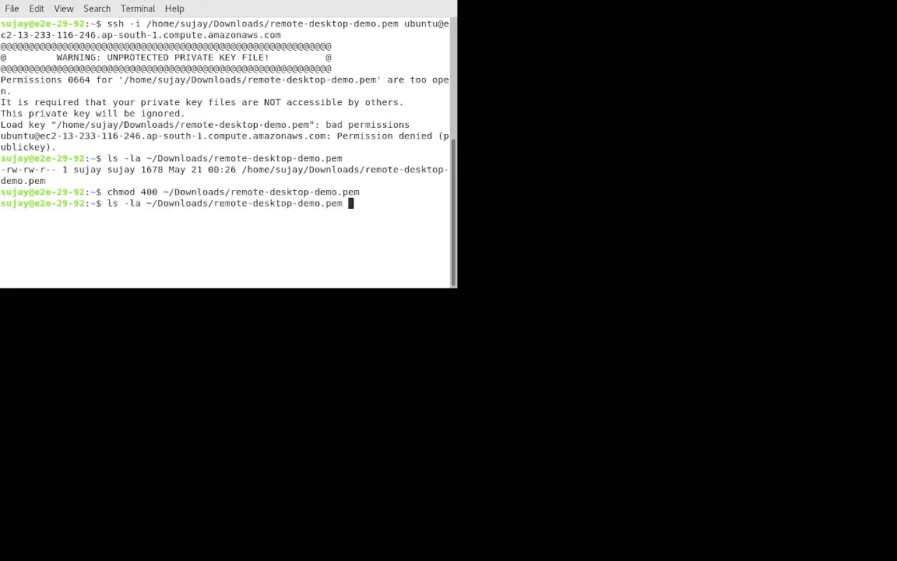
pyautogui.press('Return')
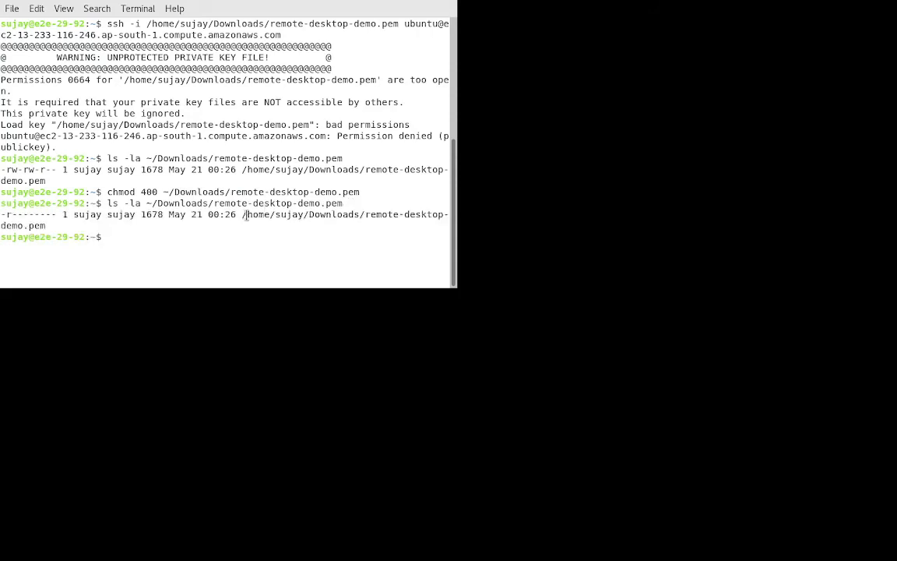
pyautogui.moveTo(10, 212); pyautogui.dragTo(67, 215)
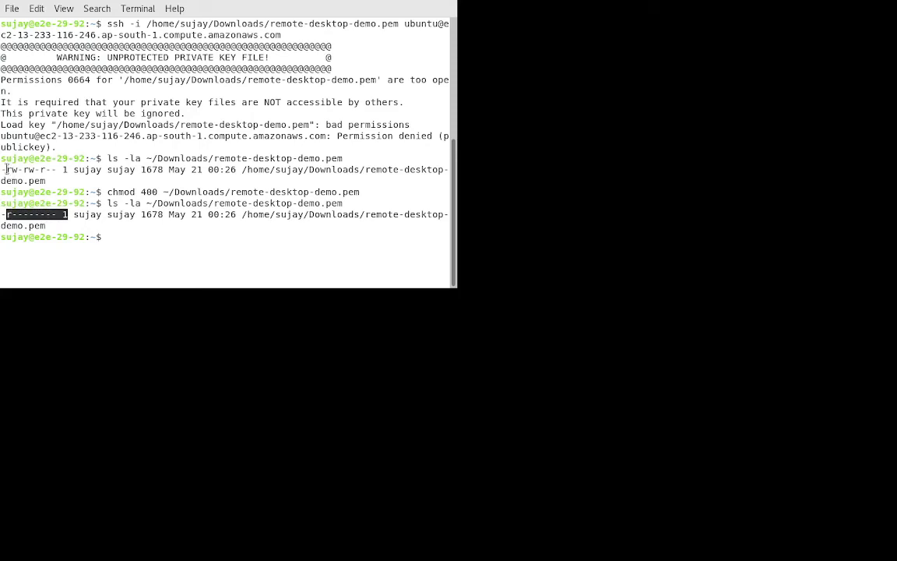
pyautogui.moveTo(7, 169); pyautogui.dragTo(67, 169)
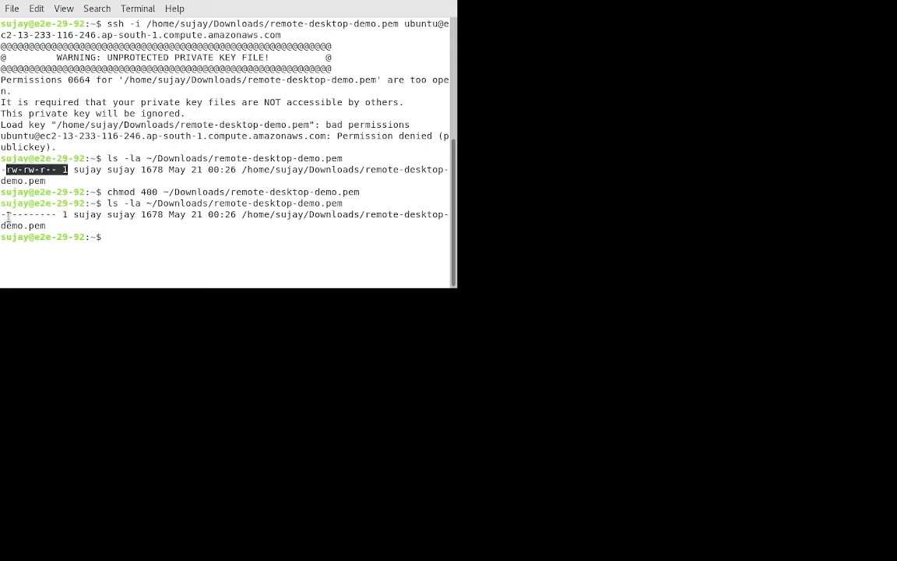
pyautogui.moveTo(7, 214); pyautogui.dragTo(49, 211)
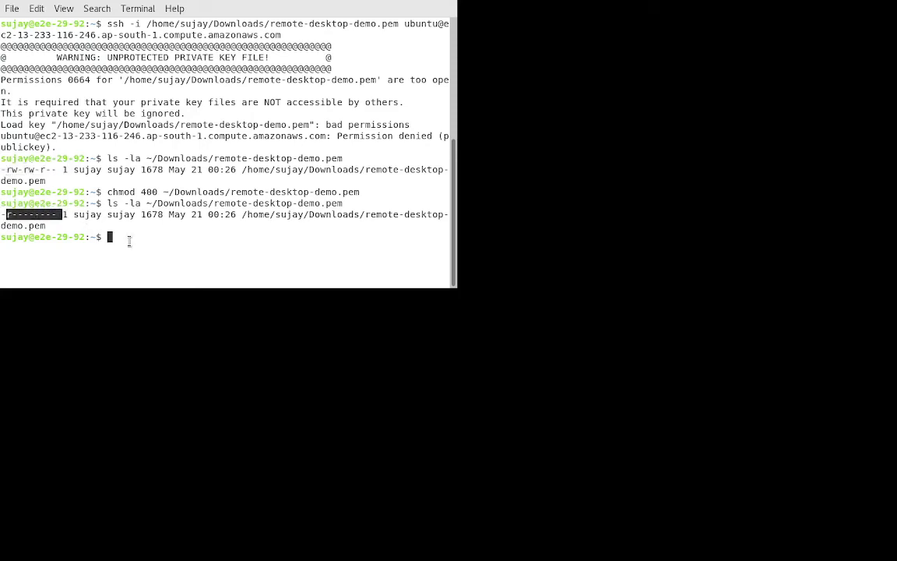
pyautogui.click(155, 256)
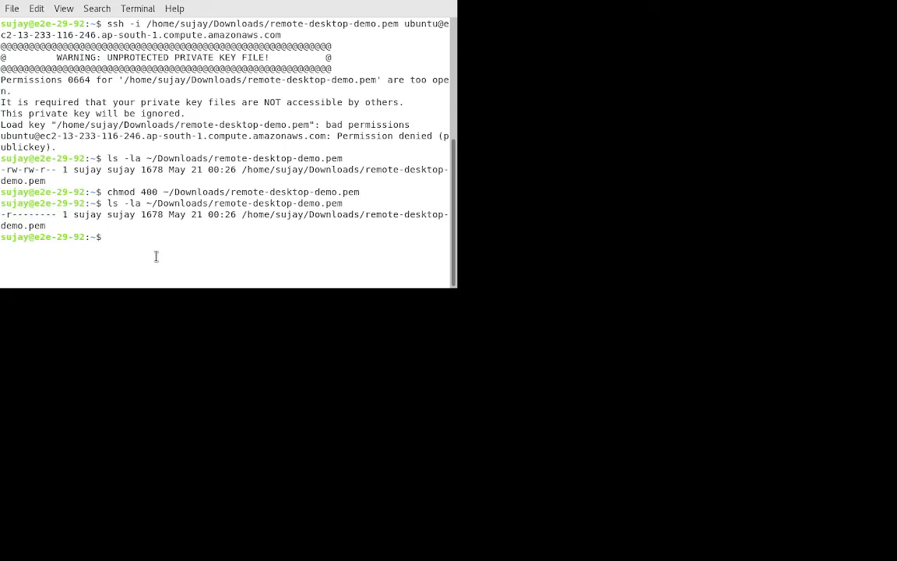
# Step: Rerun the earlier ssh command to log in to the EC2 instance as ubuntu with the remote-desktop-demo.pem key
pyautogui.press('Up')
pyautogui.press('Up')
pyautogui.press('Up')
pyautogui.press('Up')
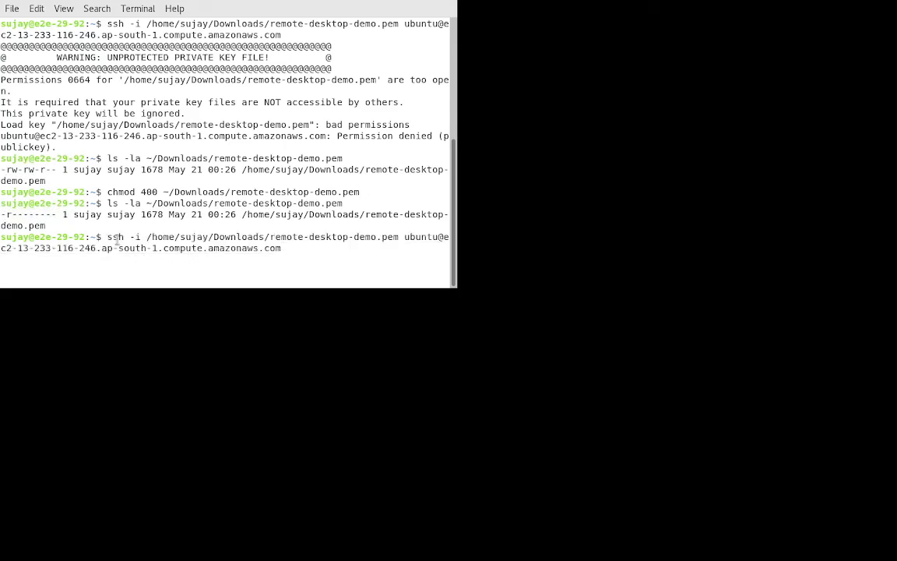
pyautogui.press('Return')
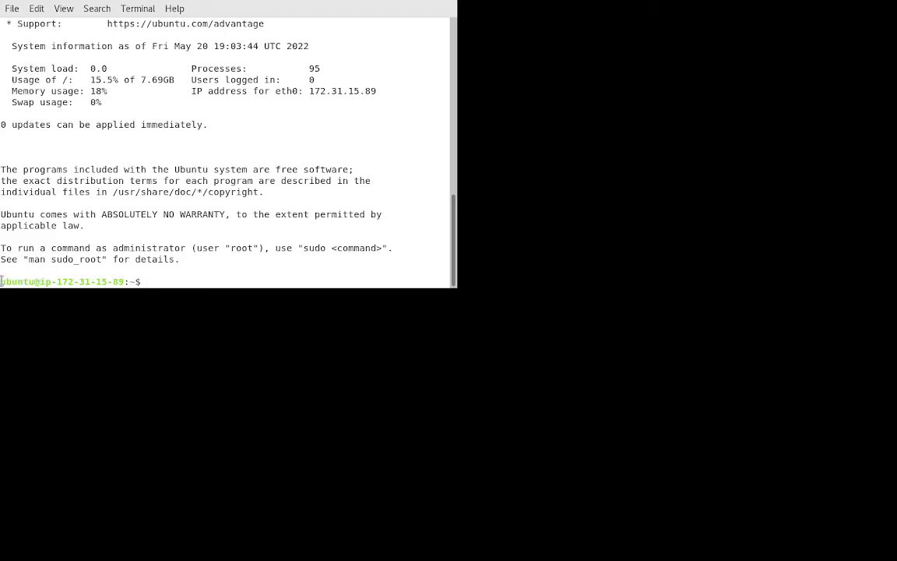
# Step: Examine the remote shell prompt and the login banner's Ubuntu version and disk usage
pyautogui.moveTo(1, 281); pyautogui.dragTo(144, 278)
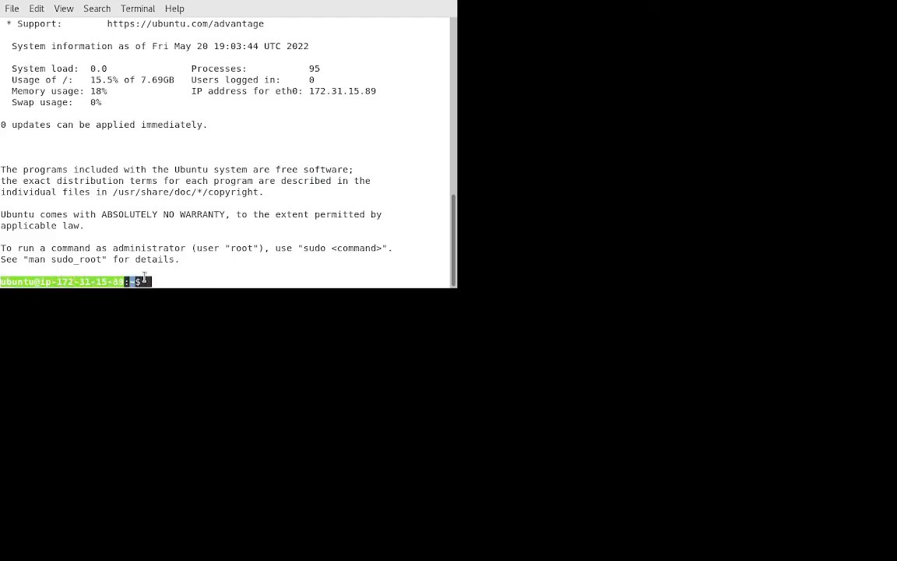
pyautogui.scroll(5, 150, 194)
pyautogui.scroll(-3, 125, 212)
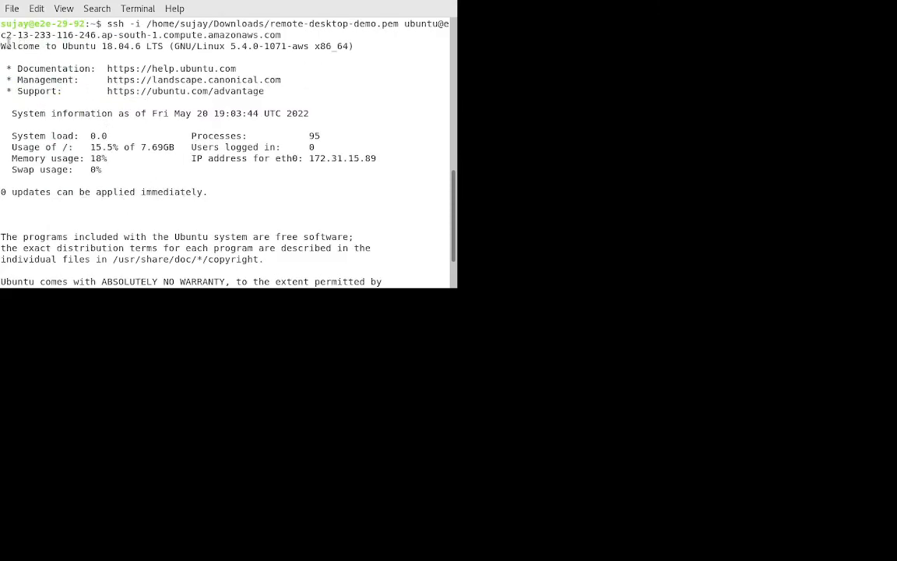
pyautogui.moveTo(2, 45); pyautogui.dragTo(174, 48)
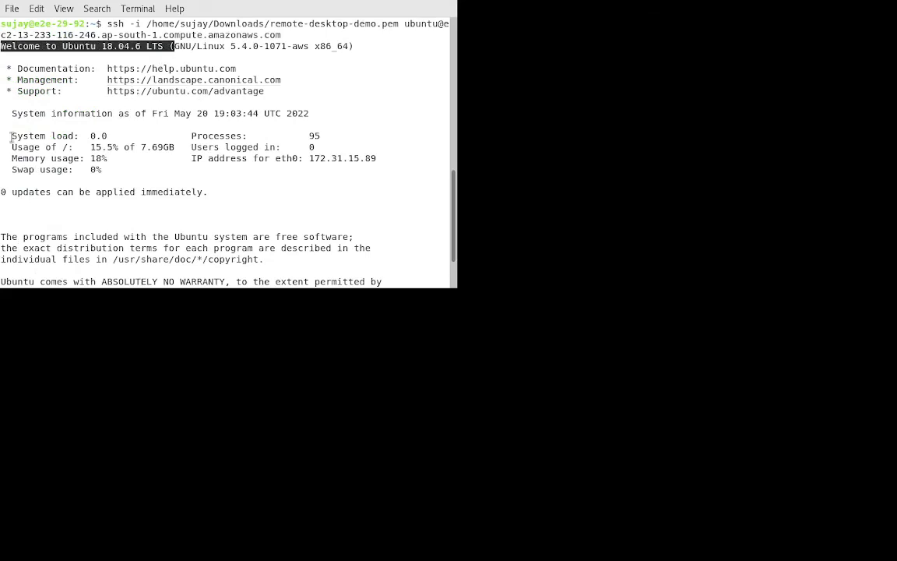
pyautogui.moveTo(11, 147); pyautogui.dragTo(182, 146)
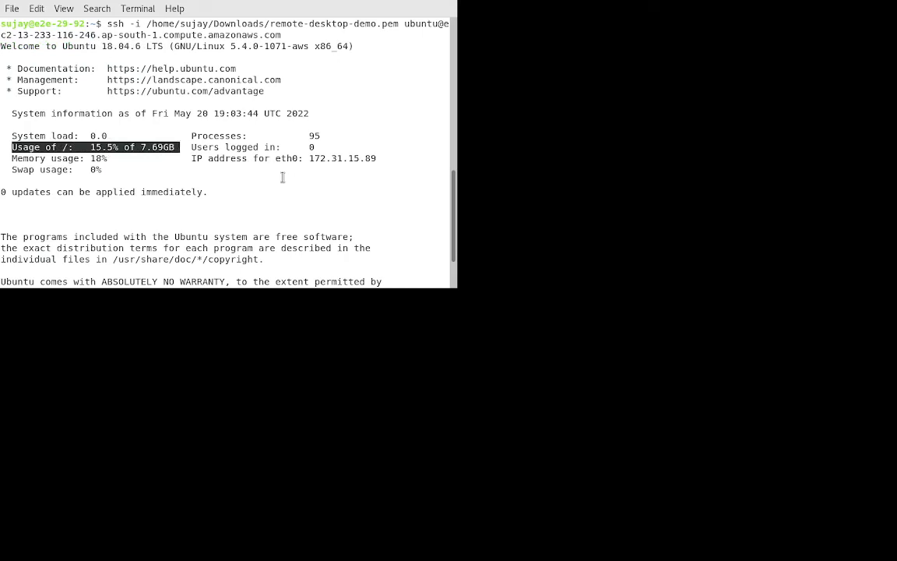
pyautogui.scroll(-2, 231, 184)
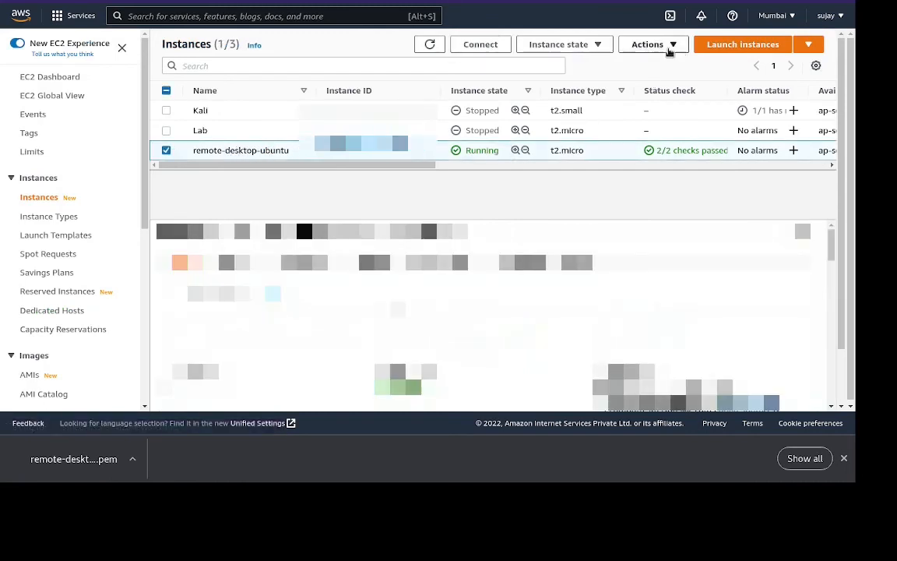
# Step: Switch to the EC2 console in the browser, stop the remote-desktop-ubuntu instance and refresh the instance list
pyautogui.click(539, 45)
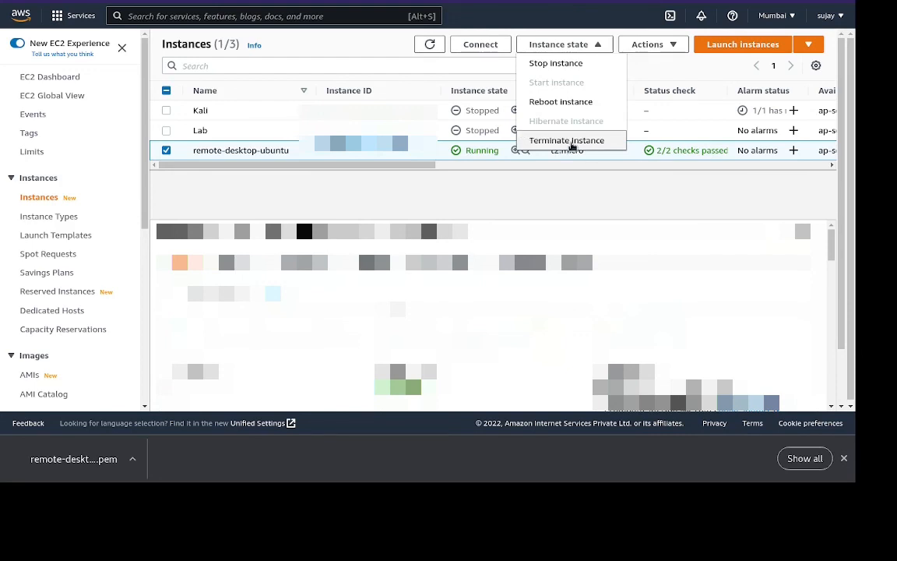
pyautogui.click(557, 67)
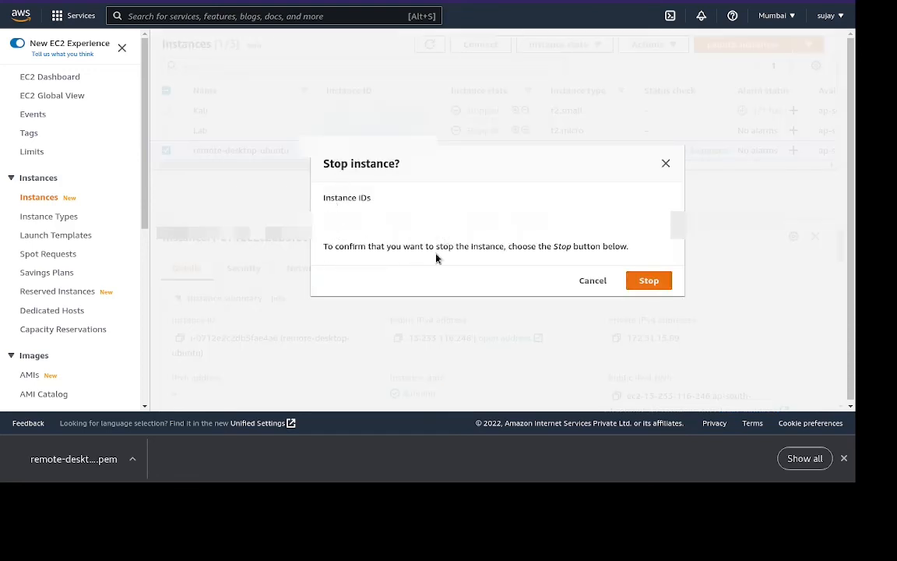
pyautogui.click(648, 280)
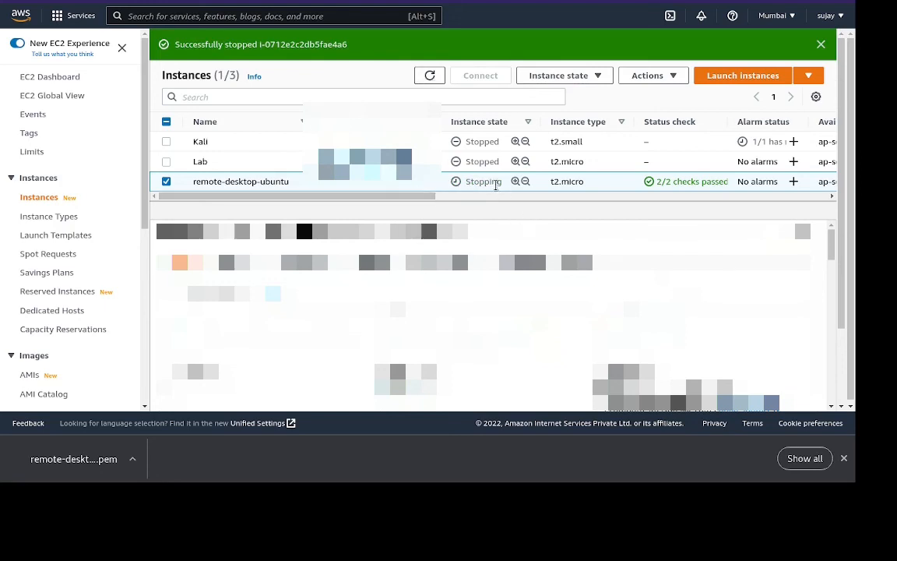
pyautogui.click(429, 75)
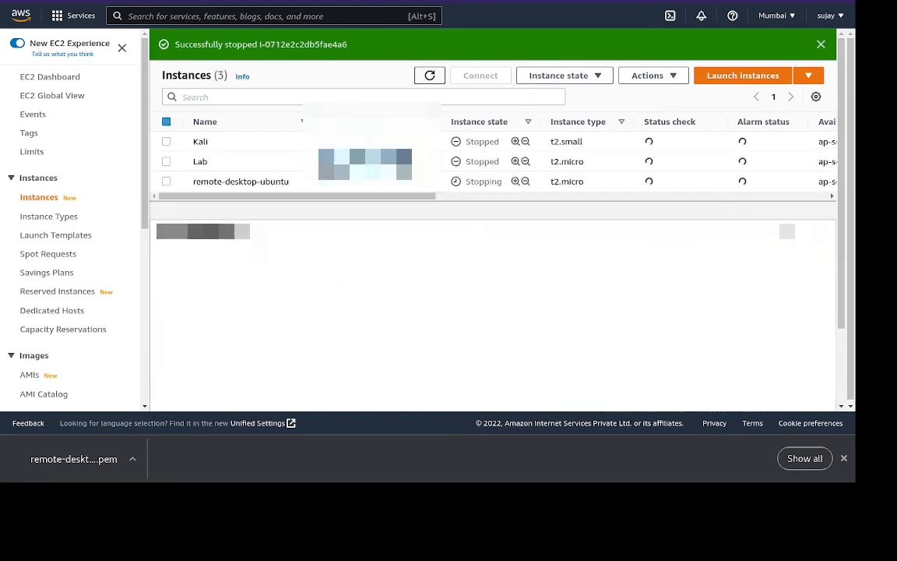